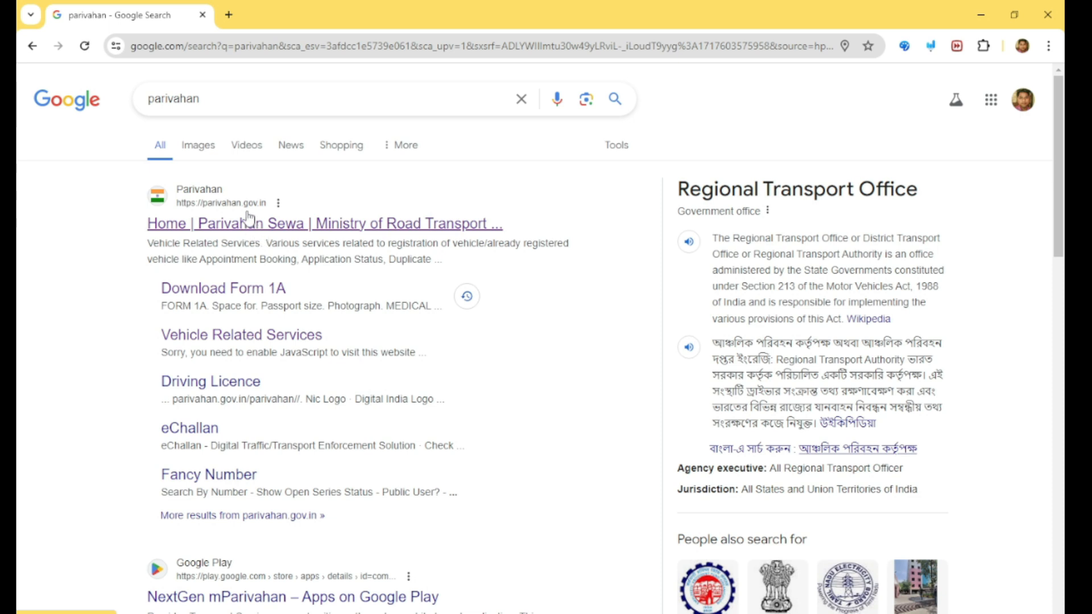
Open the Parivahan Sewa site and go to Driving License Related Services under Online Services.
left_click(447, 227)
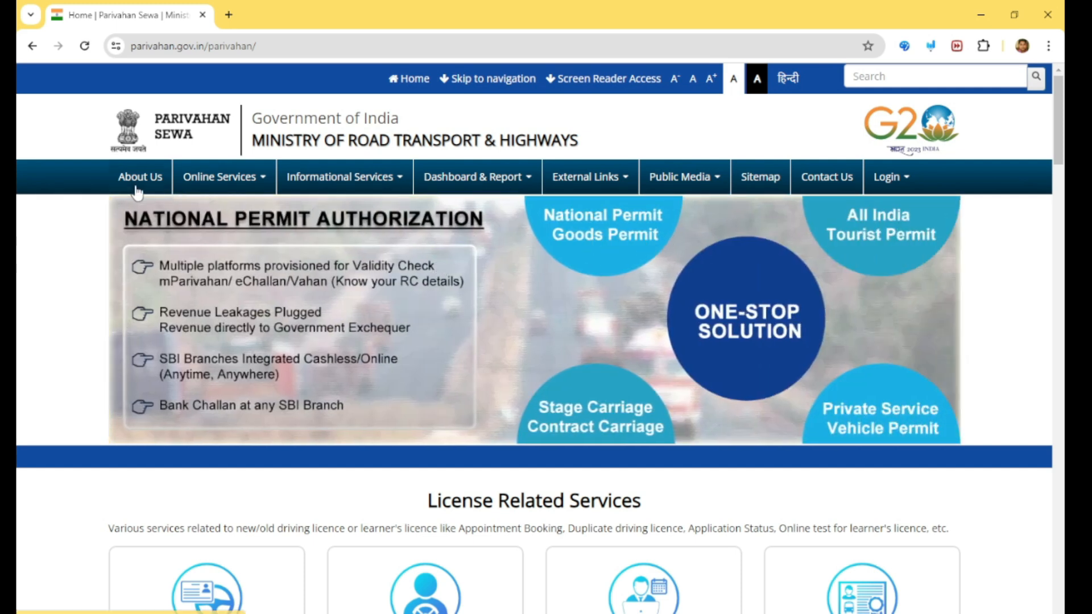
mouse_move(230, 189)
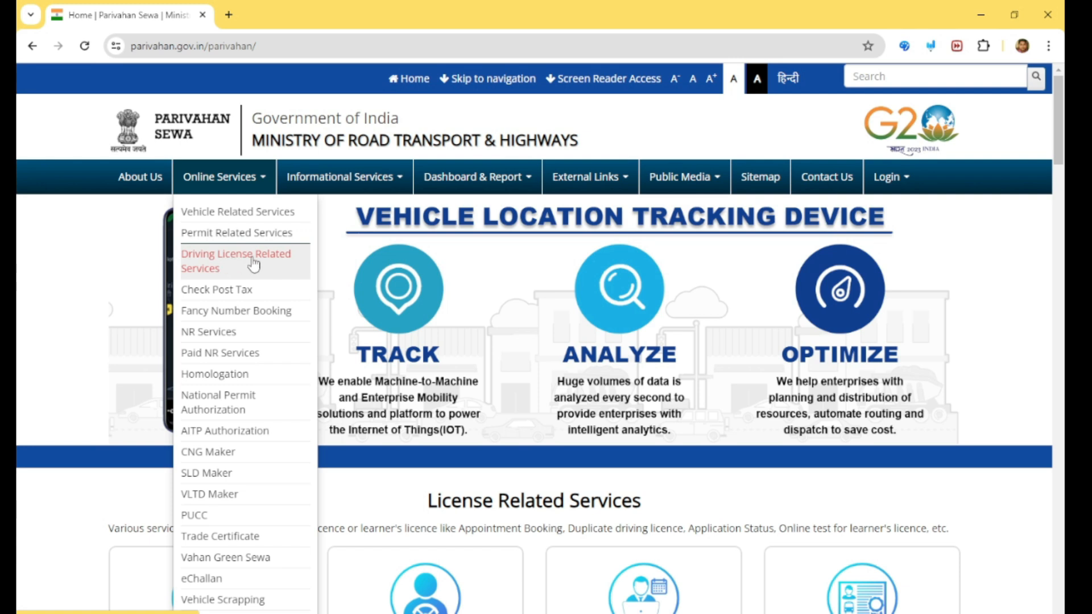
left_click(235, 264)
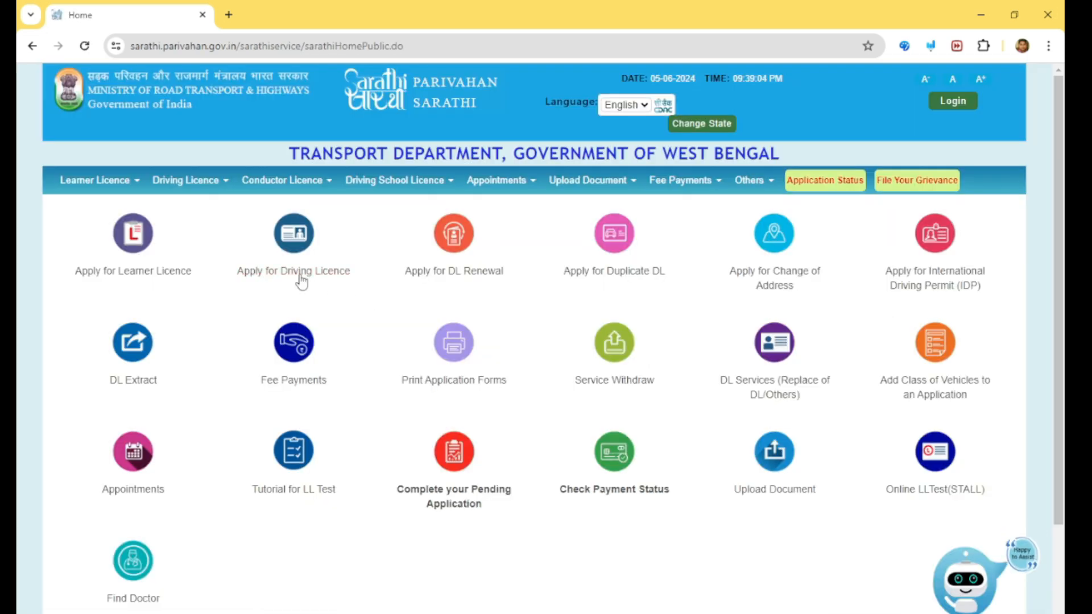
Open Services On DL (Renewal/Duplicate/AEDL/IDP/Others) from the Driving Licence menu.
left_click(186, 180)
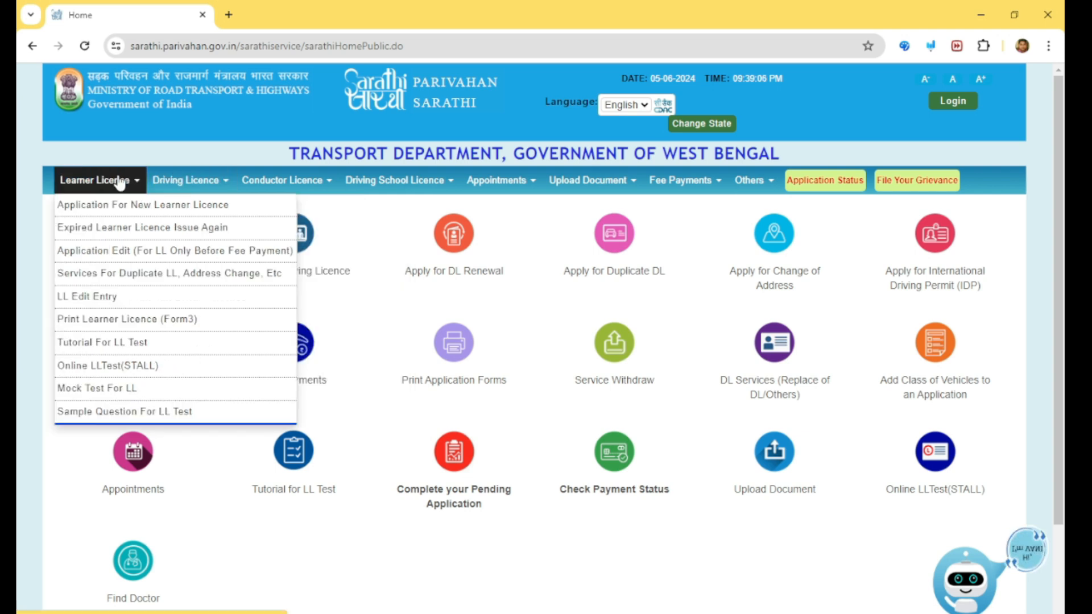
mouse_move(93, 188)
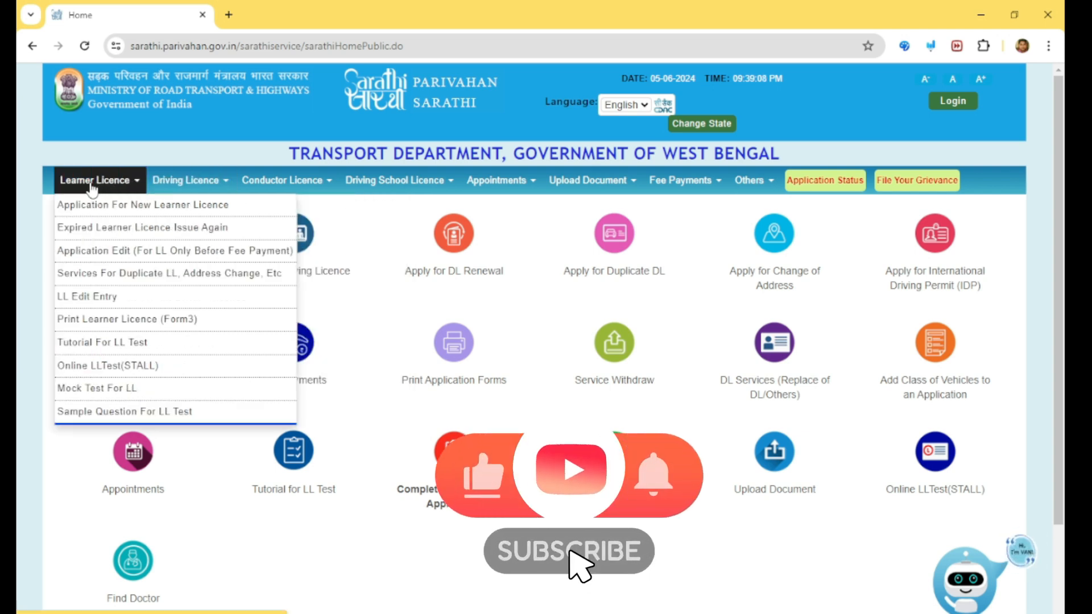
mouse_move(188, 185)
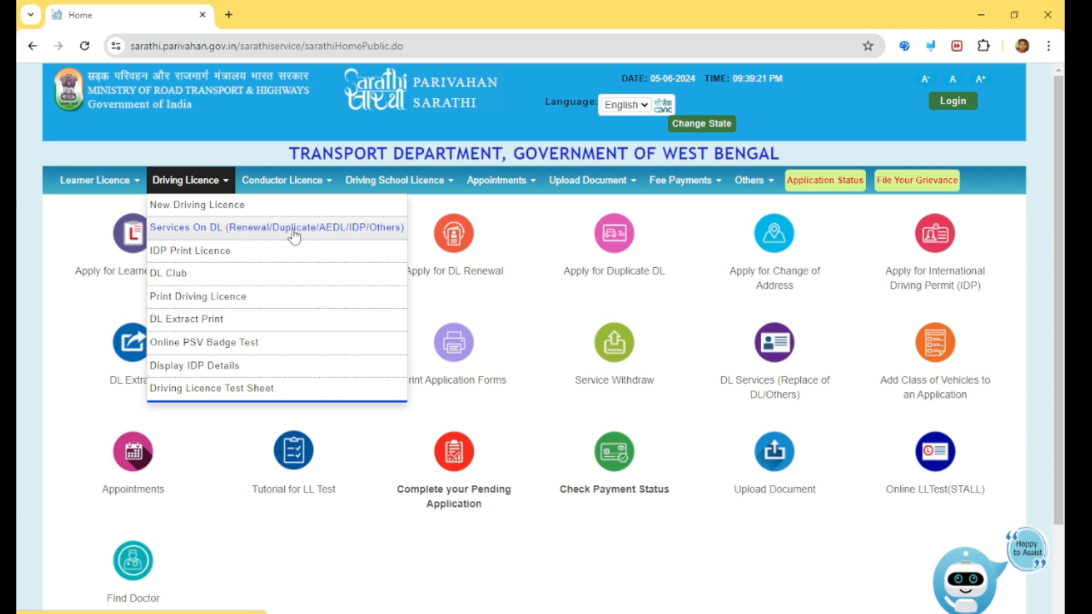
left_click(230, 230)
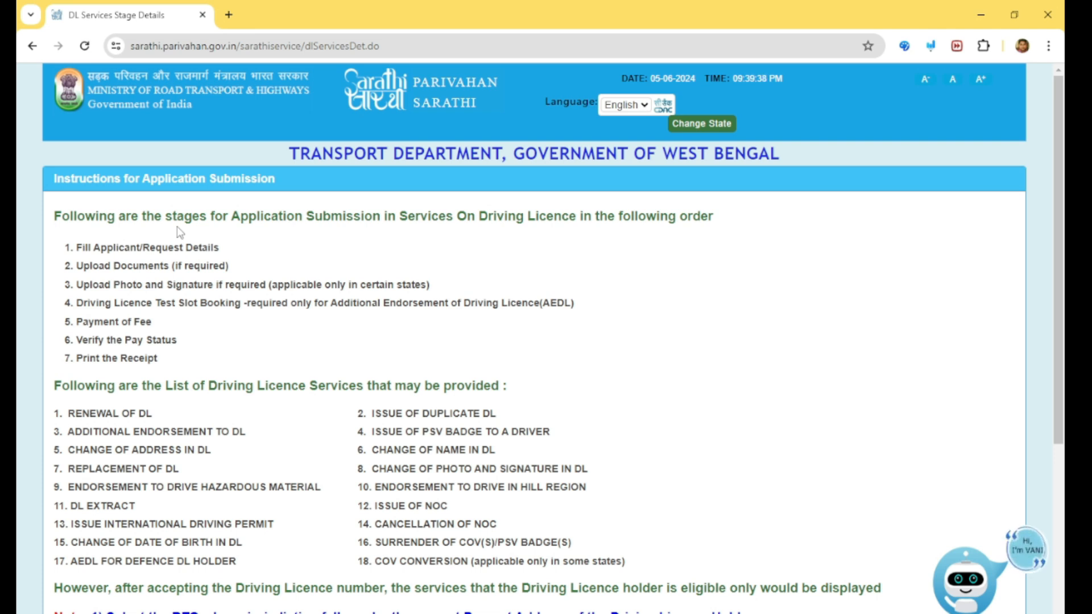
Continue past the instructions for application submission in services on driving licence.
scroll(466, 308, "down", 4)
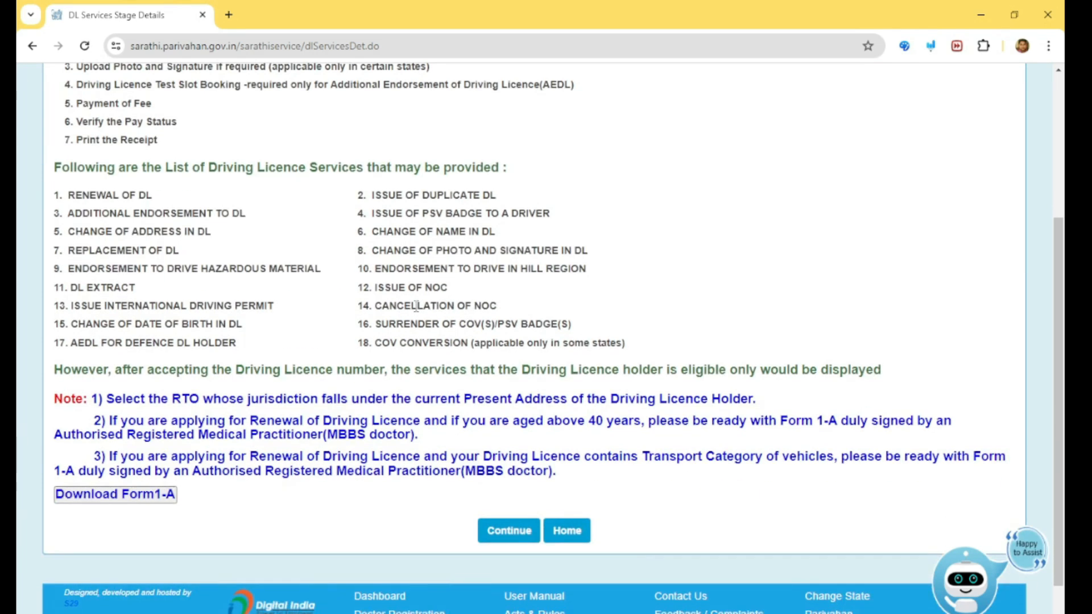
scroll(416, 306, "down", 1)
left_click(515, 490)
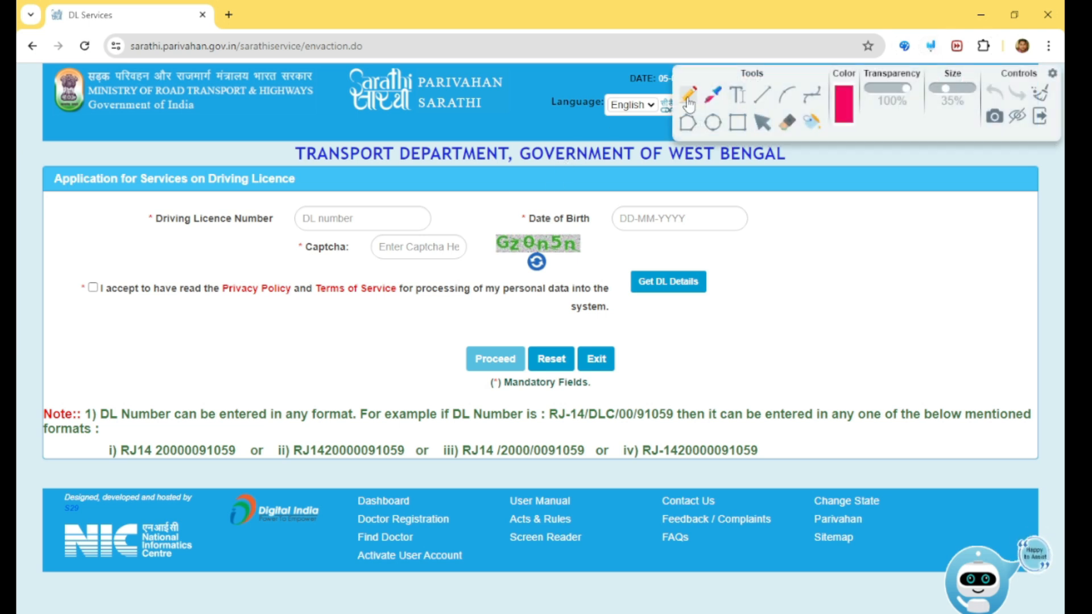
left_click(689, 99)
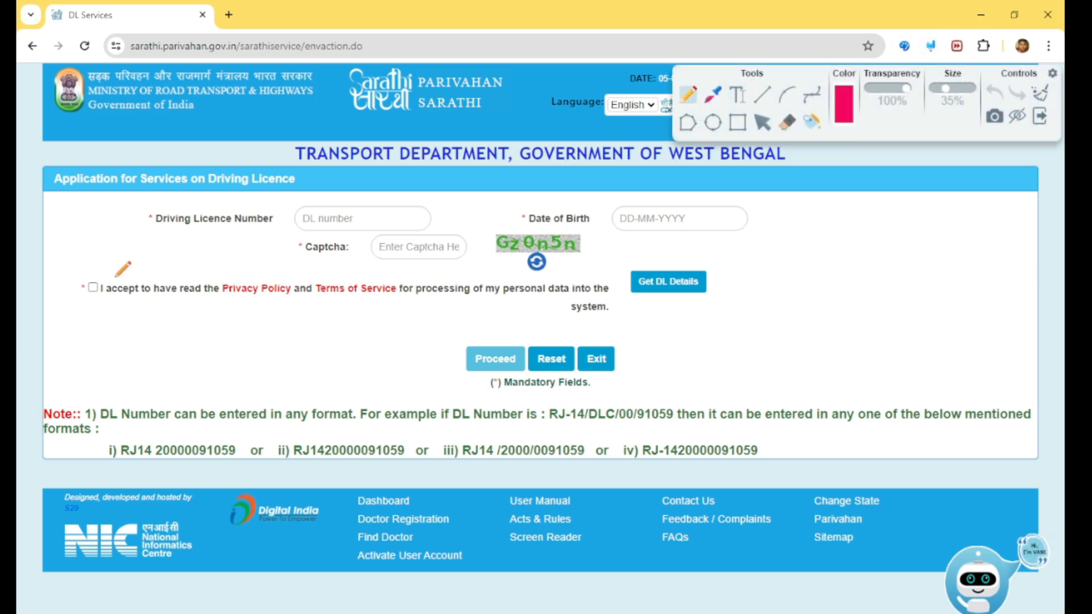
mouse_move(153, 226)
left_mouse_down()
mouse_move(249, 232)
mouse_move(338, 191)
left_mouse_up()
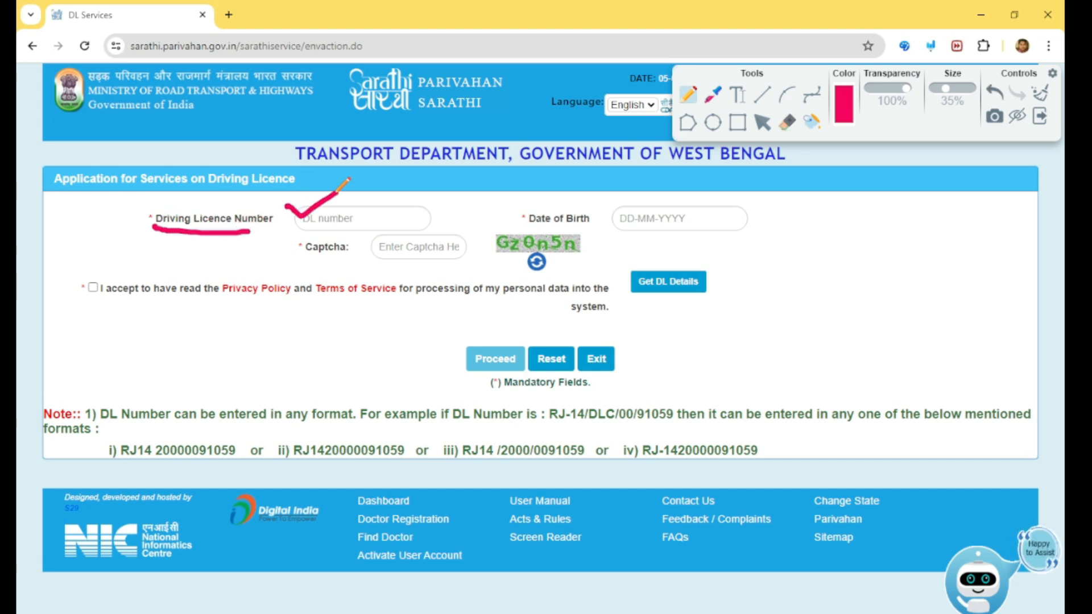
mouse_move(583, 210)
left_mouse_down()
mouse_move(603, 219)
mouse_move(654, 171)
left_mouse_up()
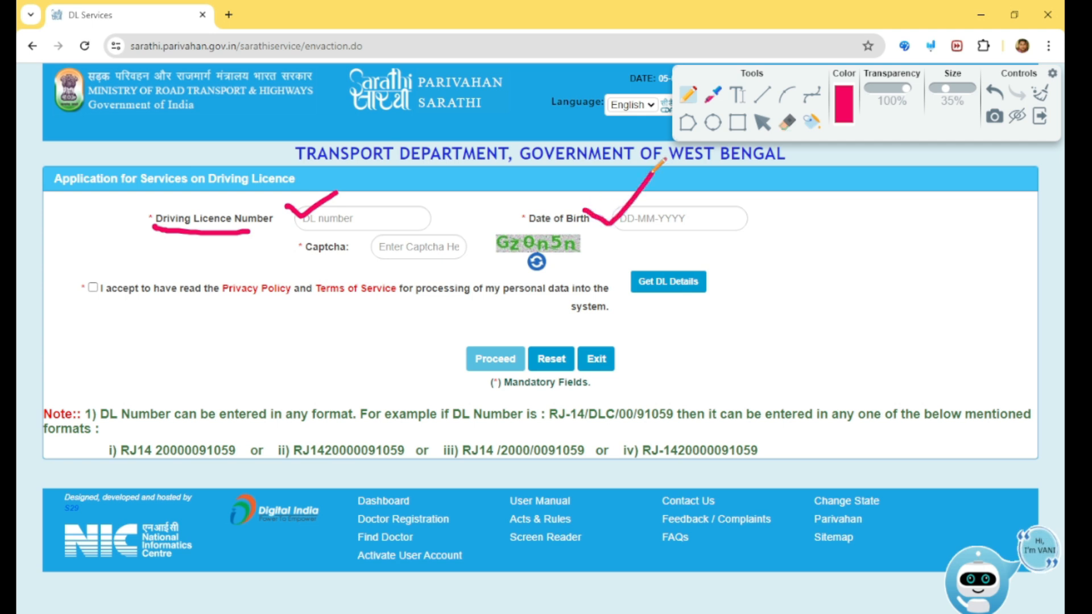
left_click_drag(389, 256, 442, 232)
mouse_move(102, 270)
left_mouse_down()
mouse_move(72, 287)
mouse_move(114, 293)
mouse_move(108, 271)
mouse_move(151, 260)
left_mouse_up()
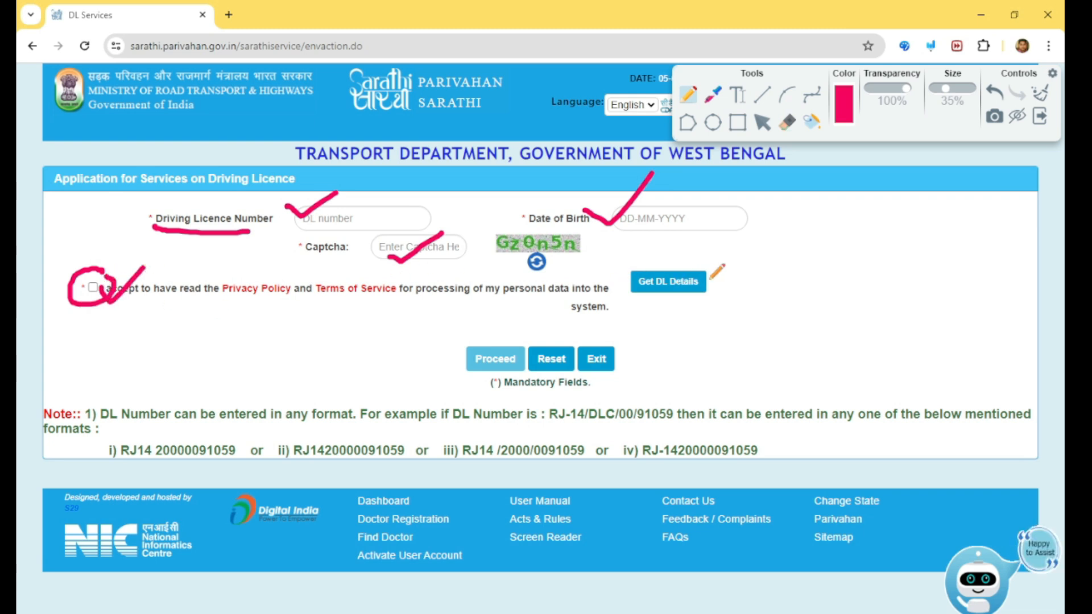
left_click_drag(710, 279, 752, 258)
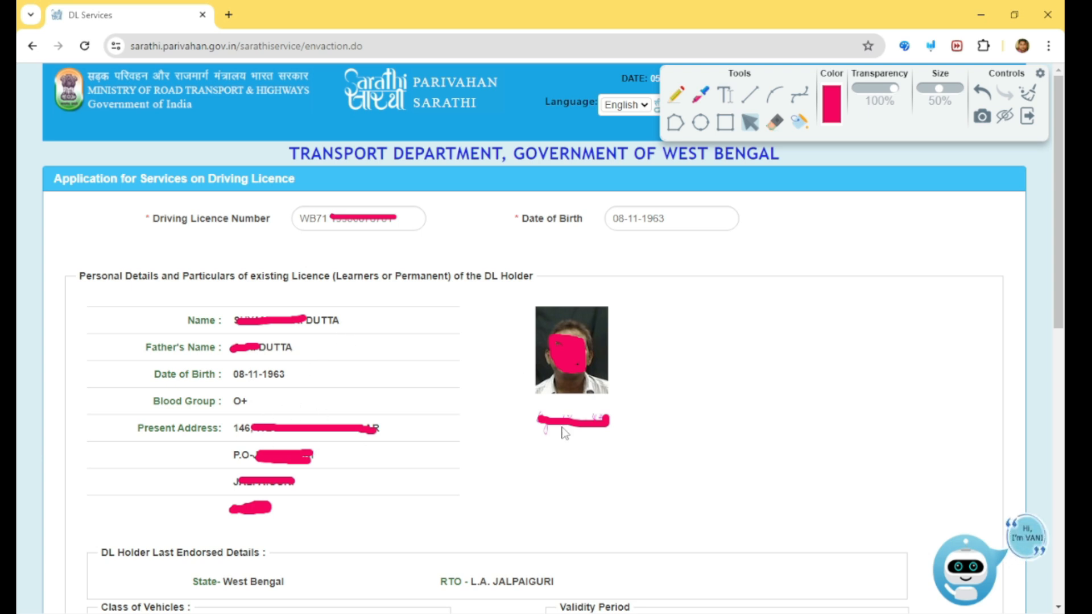
Review the fetched licence holder details, classes of vehicles and validity period.
scroll(564, 433, "down", 4)
scroll(523, 318, "up", 4)
scroll(537, 365, "down", 8)
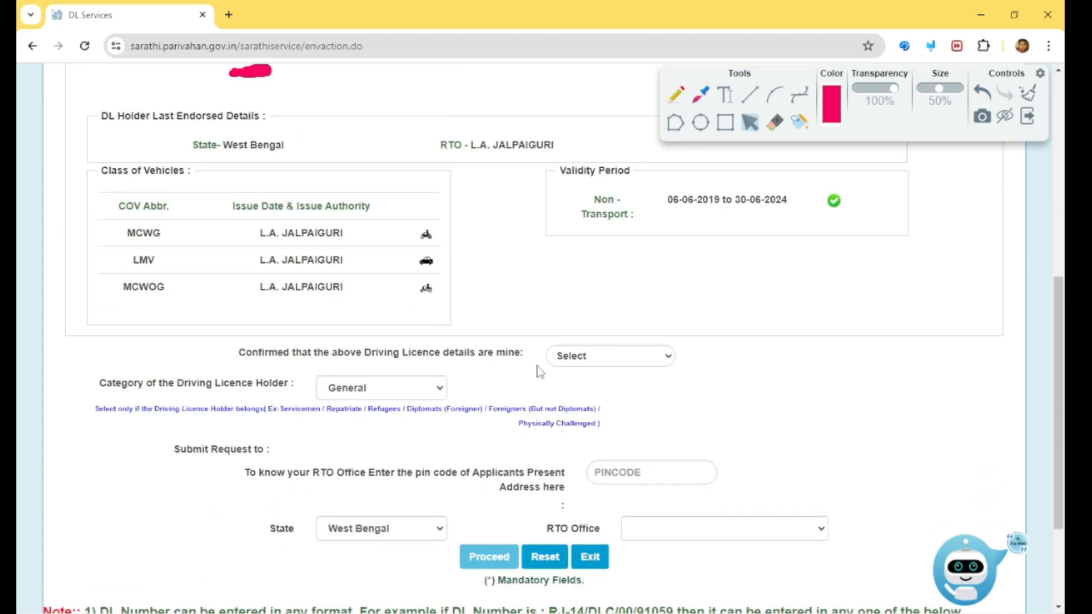
left_click(676, 95)
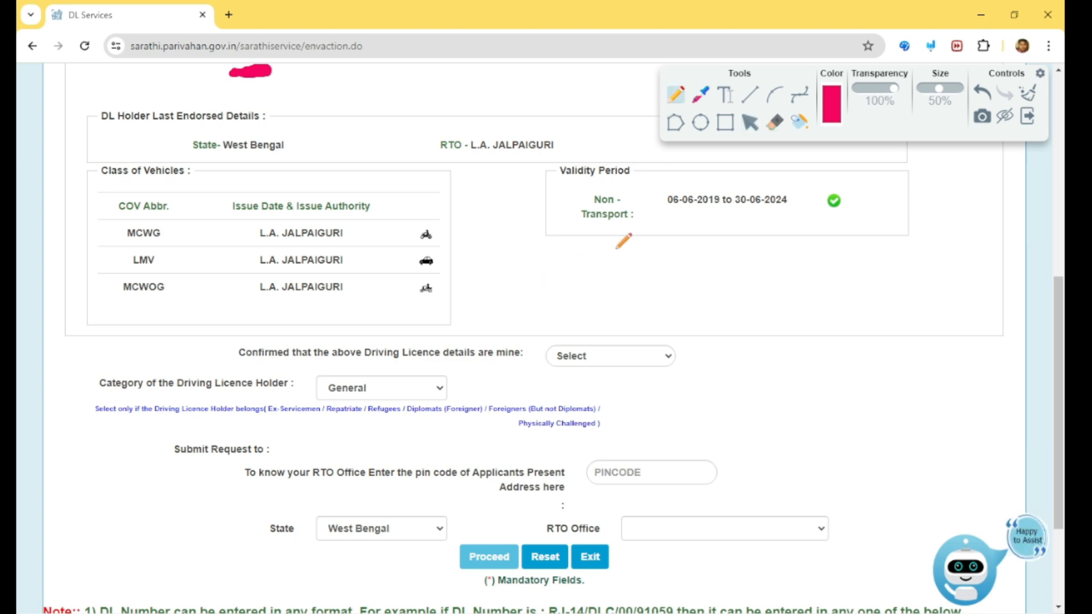
mouse_move(649, 215)
left_mouse_down()
mouse_move(787, 215)
mouse_move(812, 194)
left_mouse_up()
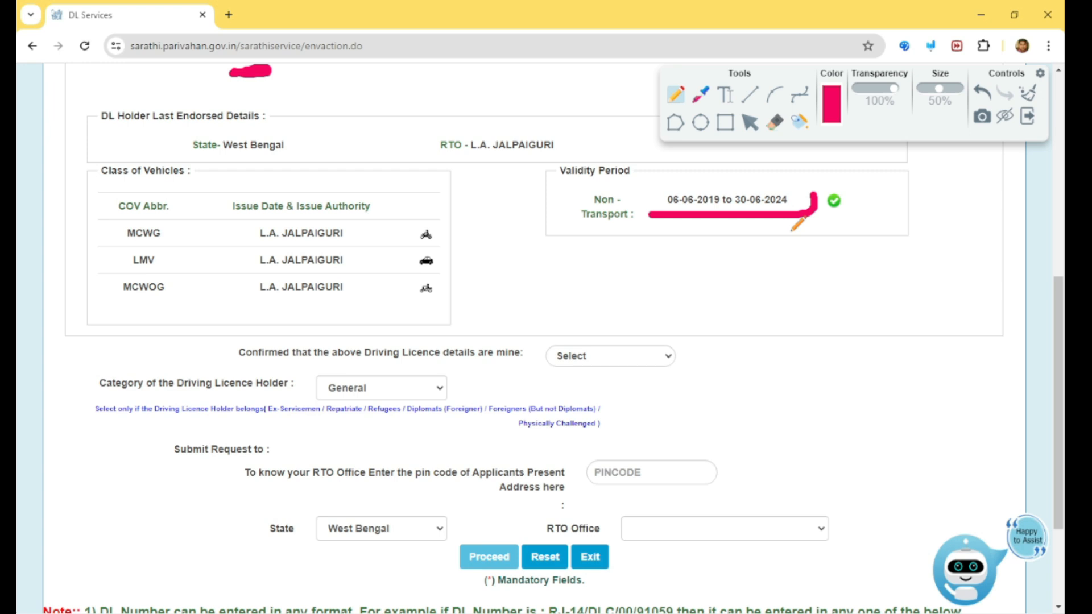
left_click_drag(735, 206, 798, 205)
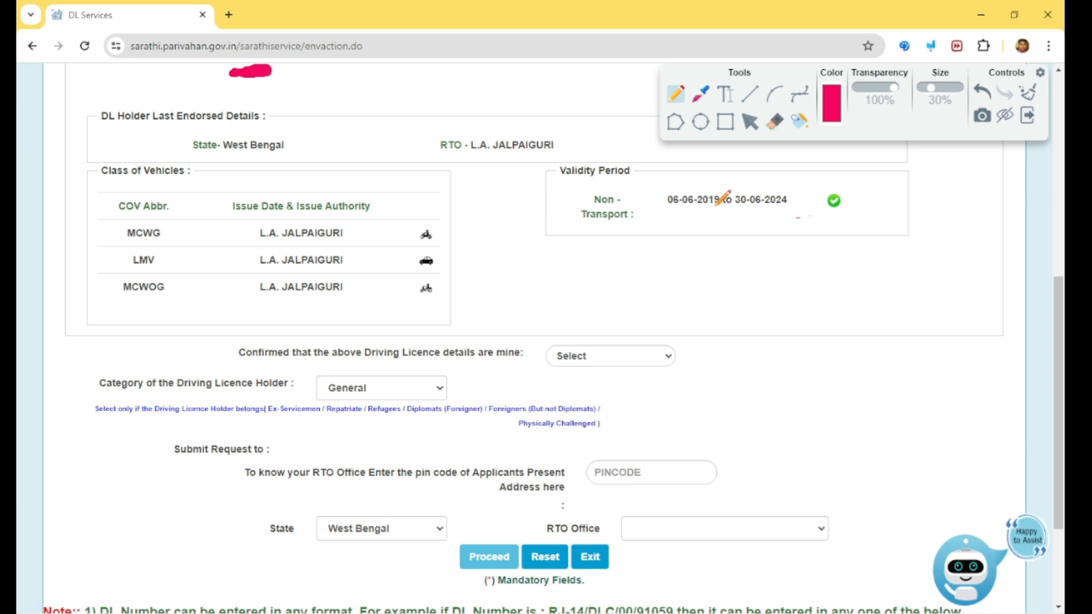
left_click_drag(715, 205, 773, 205)
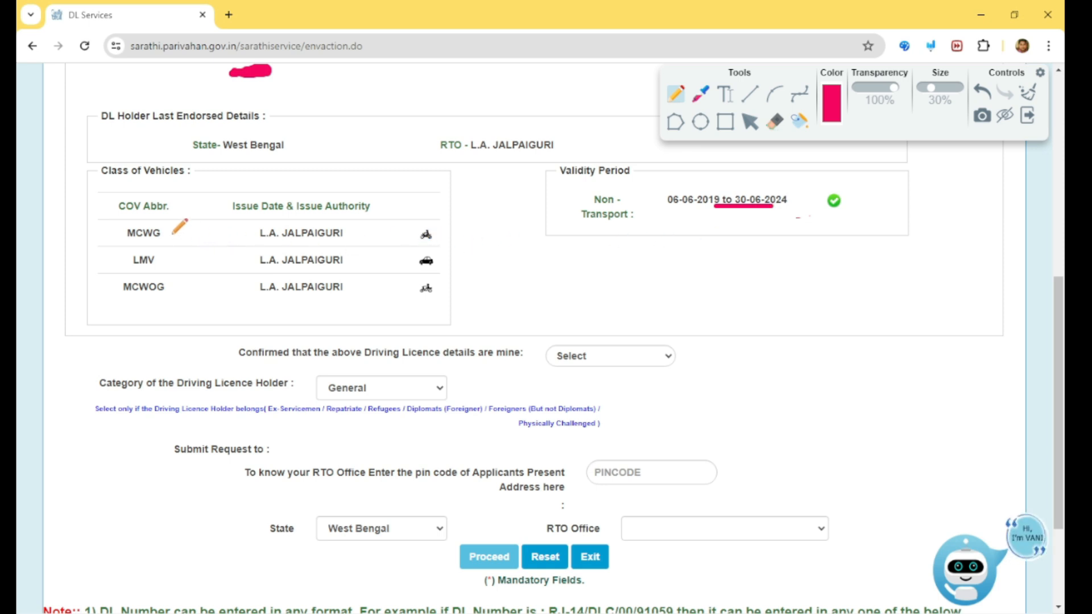
mouse_move(167, 227)
left_mouse_down()
mouse_move(185, 232)
mouse_move(174, 264)
mouse_move(199, 237)
left_mouse_up()
left_click_drag(180, 284, 214, 281)
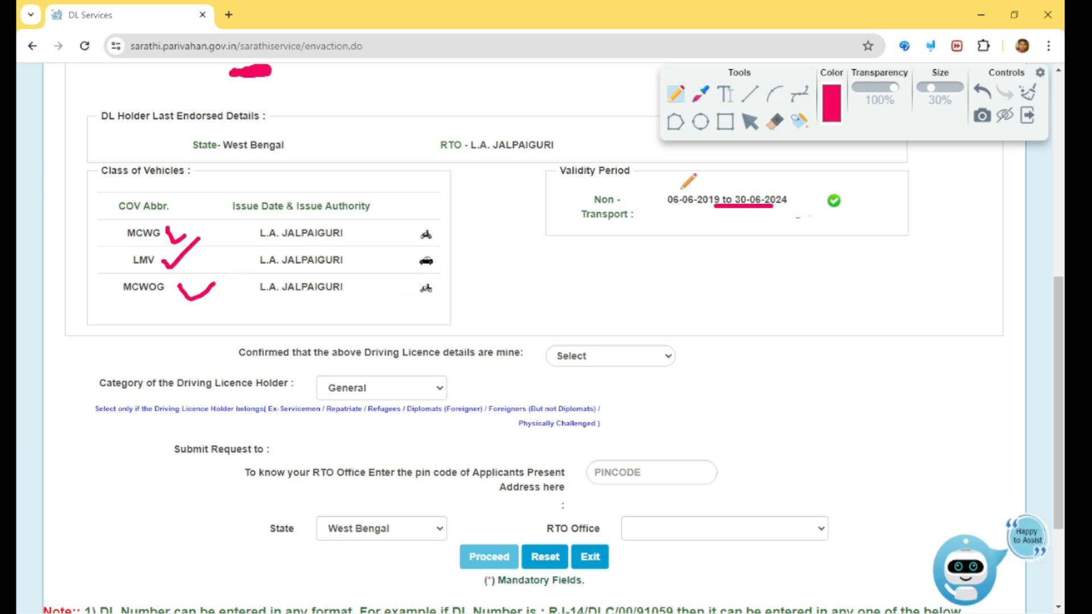
left_click(750, 121)
scroll(661, 226, "down", 1)
scroll(462, 296, "down", 2)
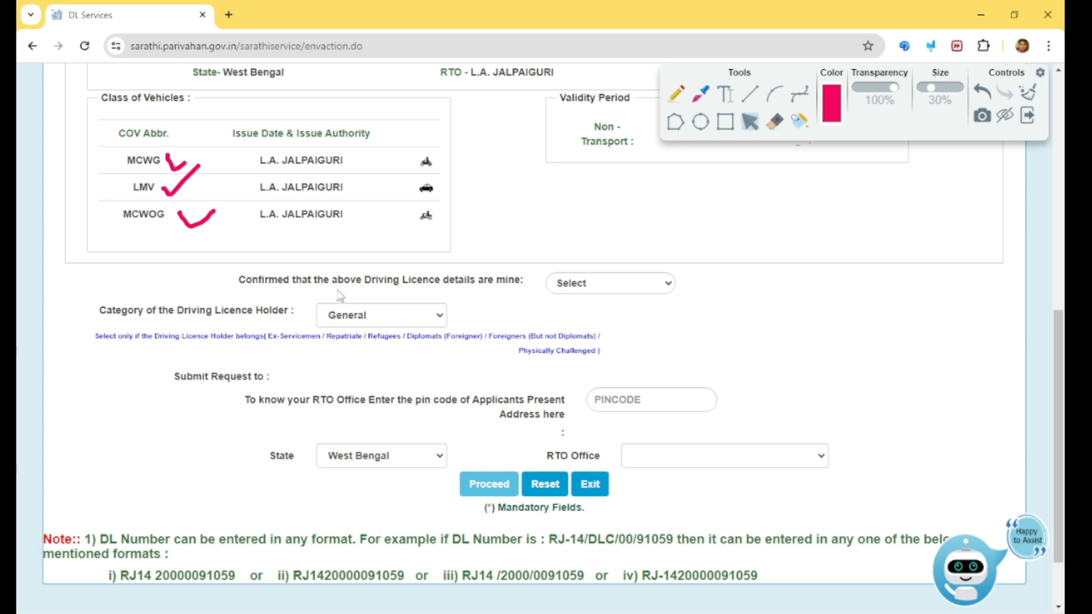
Confirm the licence details as yours with YES, choose the General holder category, and proceed.
left_click(569, 289)
left_click(583, 317)
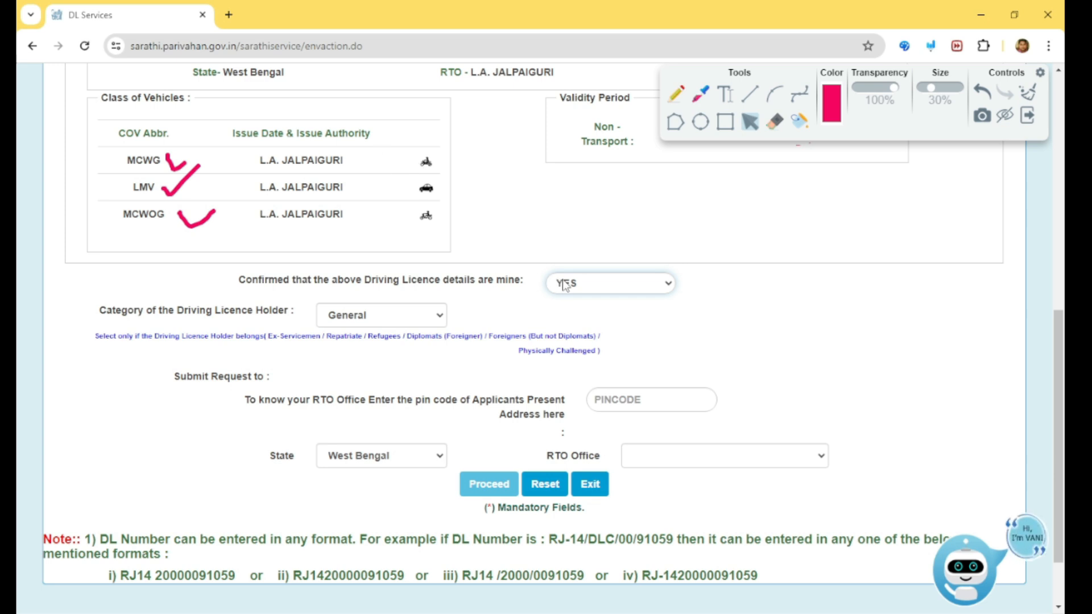
left_click(404, 322)
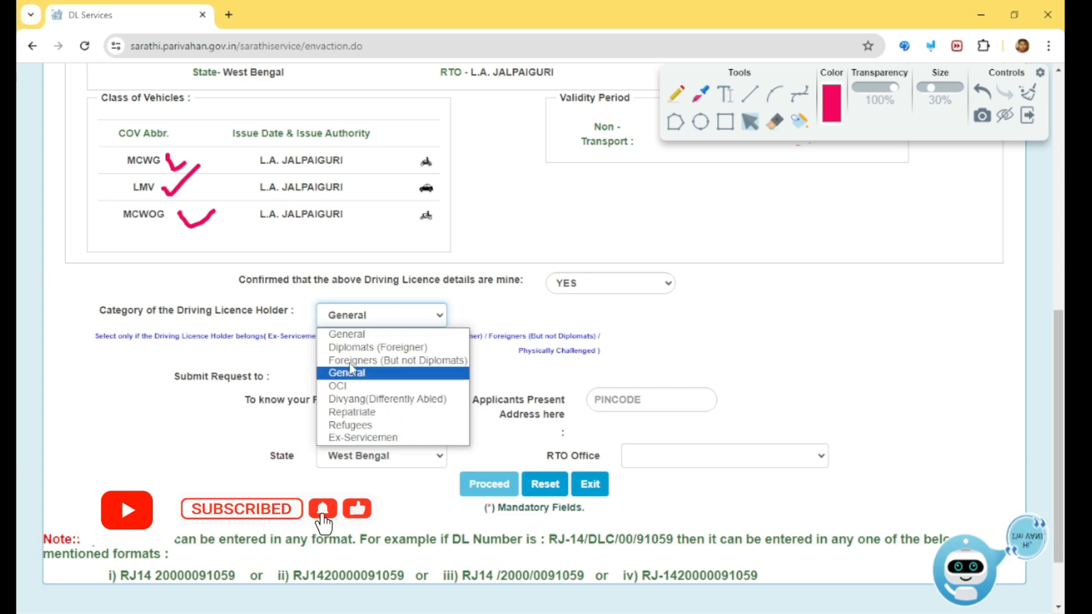
left_click(348, 335)
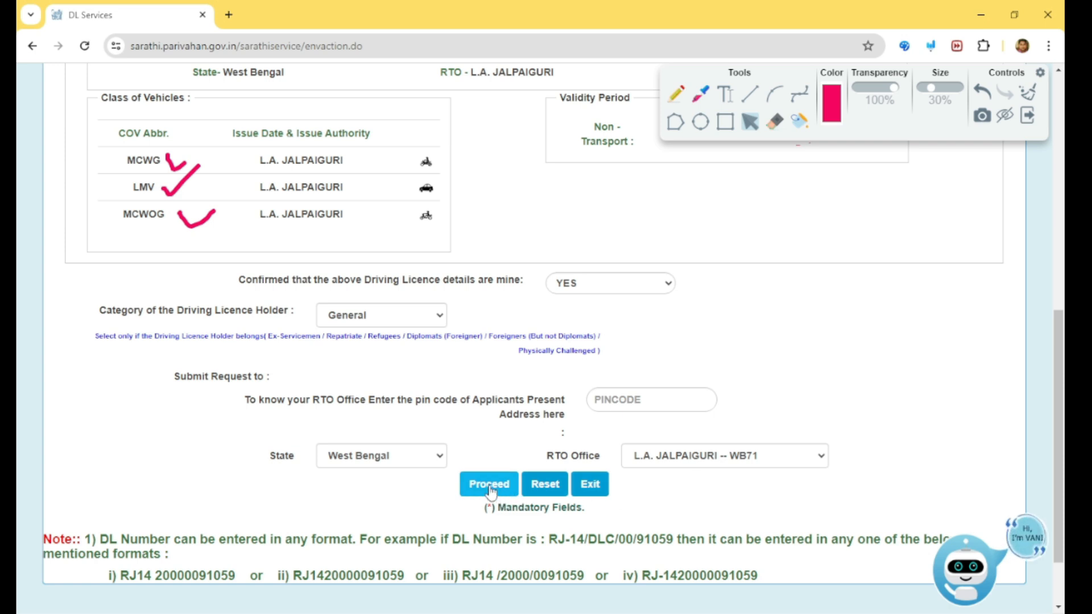
left_click(490, 489)
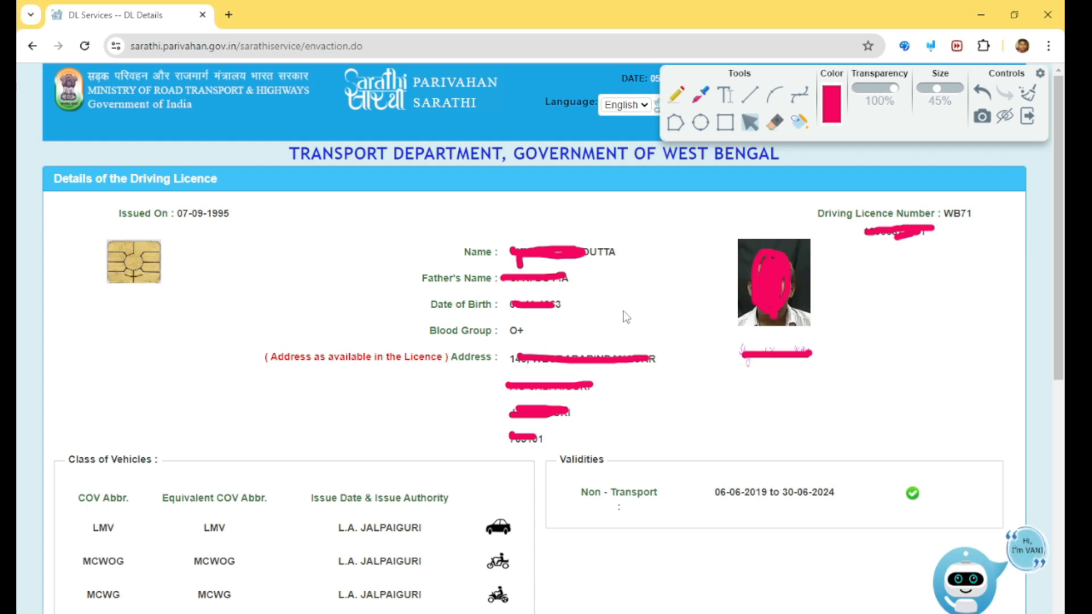
Set the employer category to Not Applicable / NA and confirm the driving licence details.
scroll(622, 322, "down", 5)
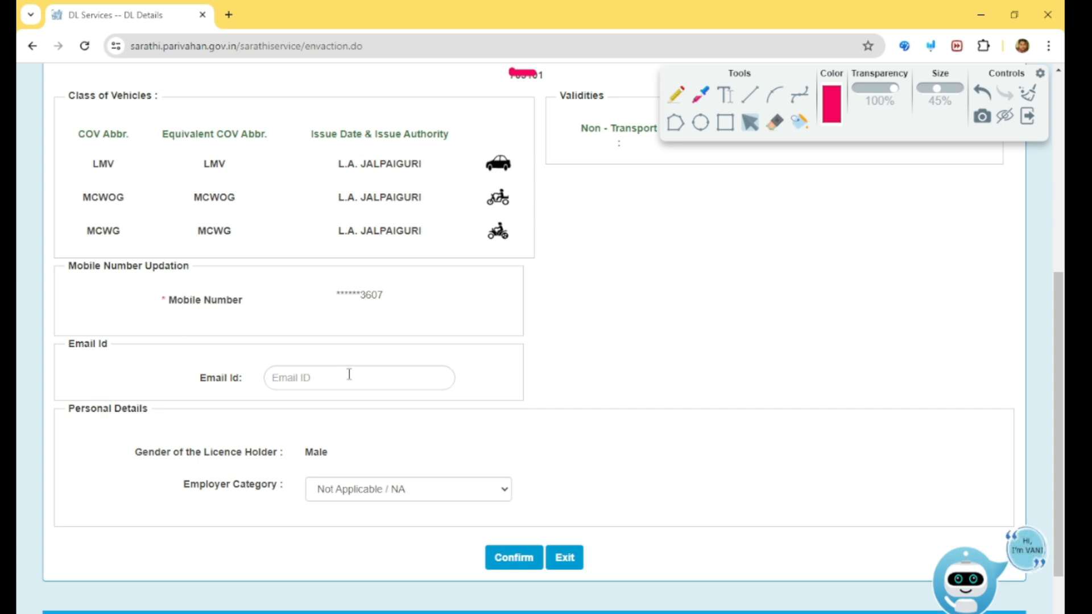
left_click(319, 379)
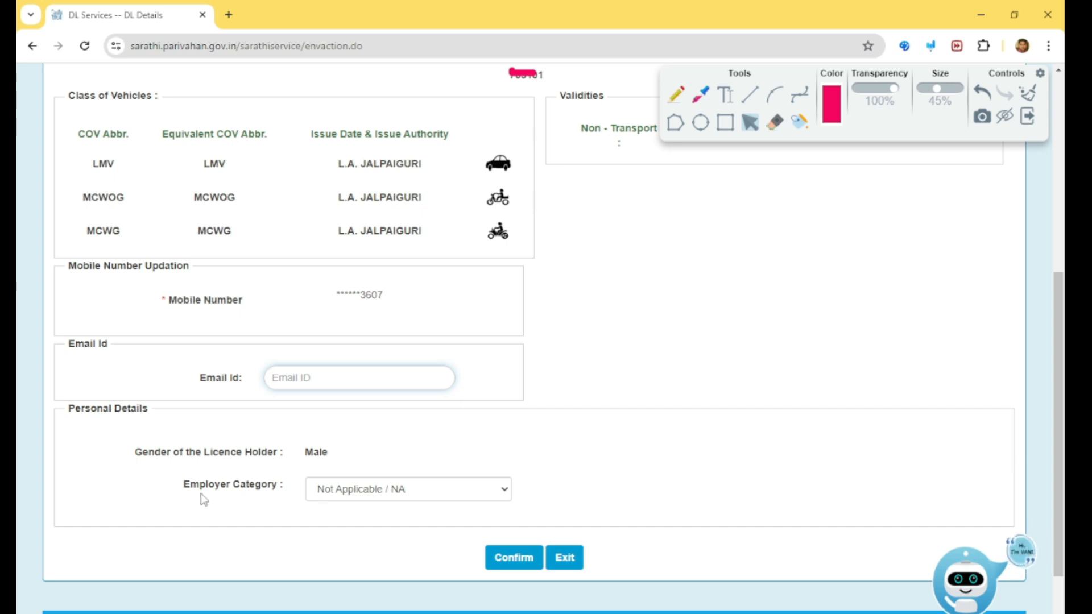
left_click(429, 499)
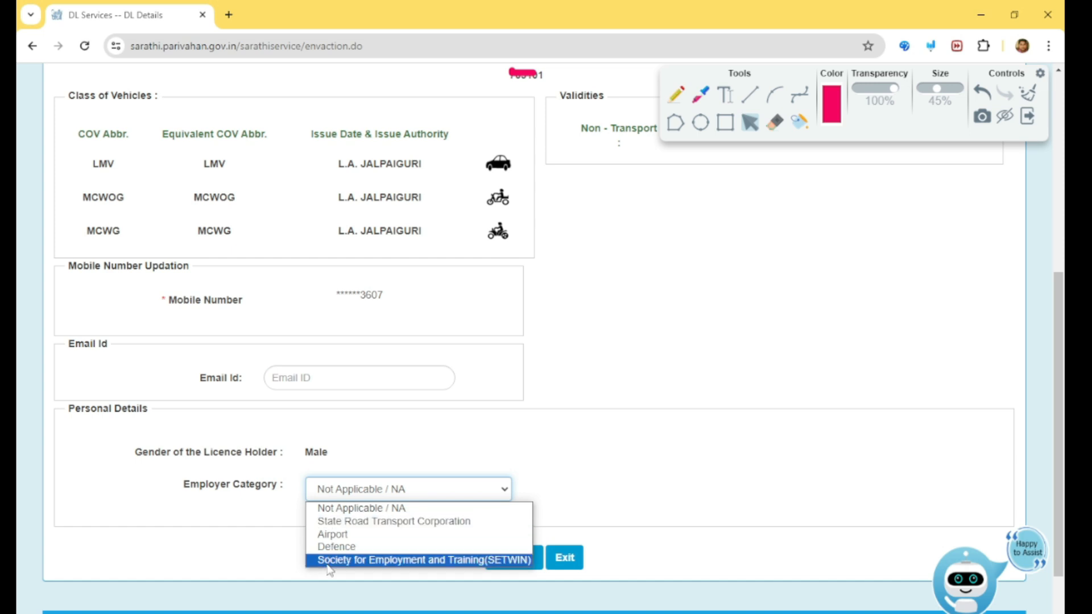
left_click(381, 509)
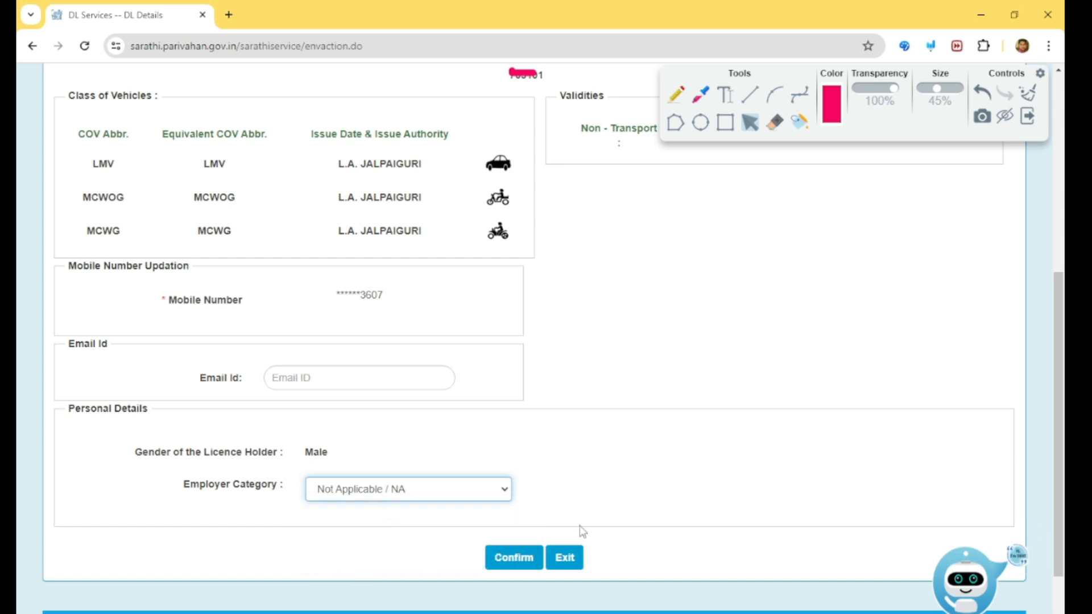
left_click(515, 559)
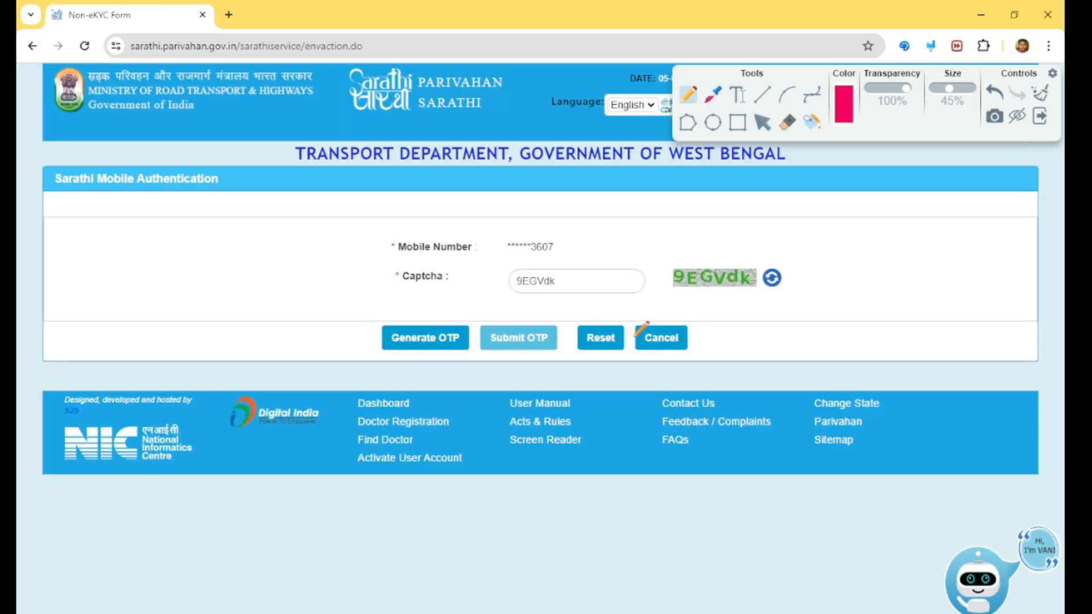
left_click_drag(409, 261, 550, 252)
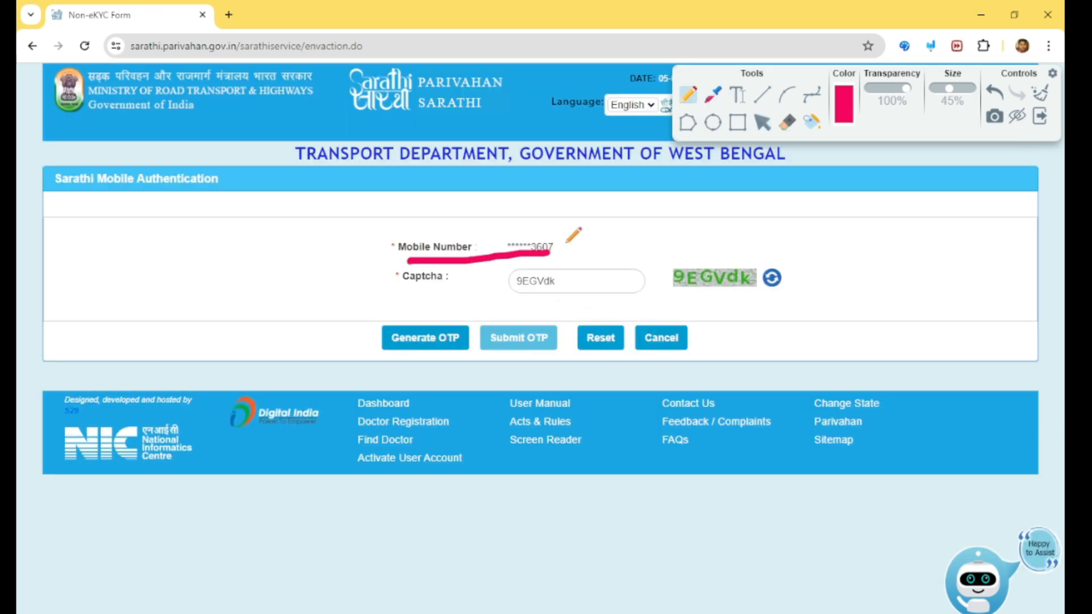
left_click_drag(560, 239, 601, 226)
left_click_drag(687, 258, 794, 250)
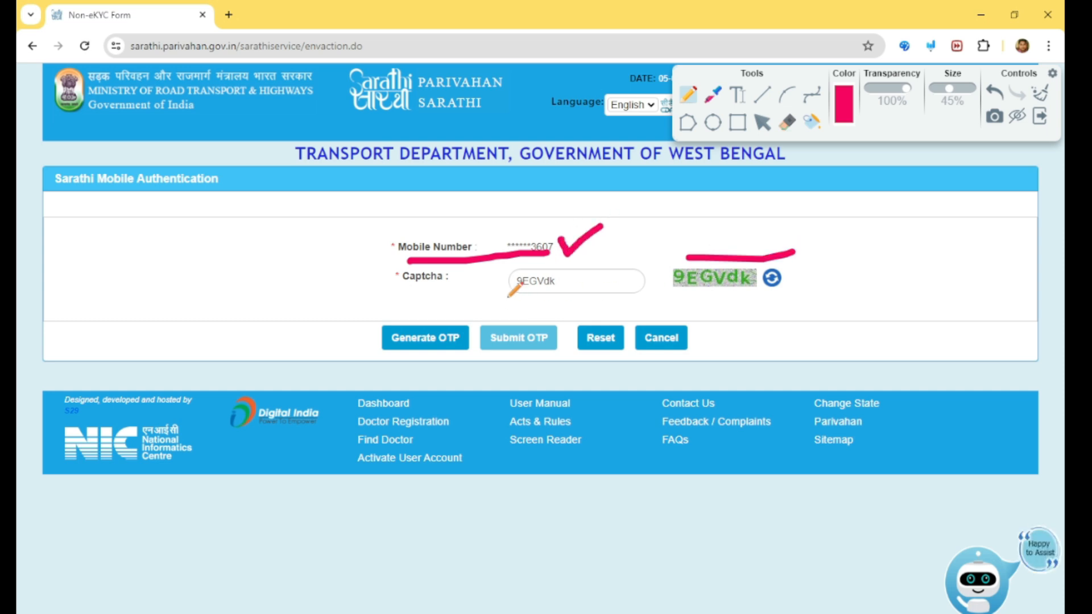
left_click_drag(507, 296, 577, 280)
mouse_move(343, 321)
left_mouse_down()
mouse_move(375, 344)
mouse_move(418, 304)
left_mouse_up()
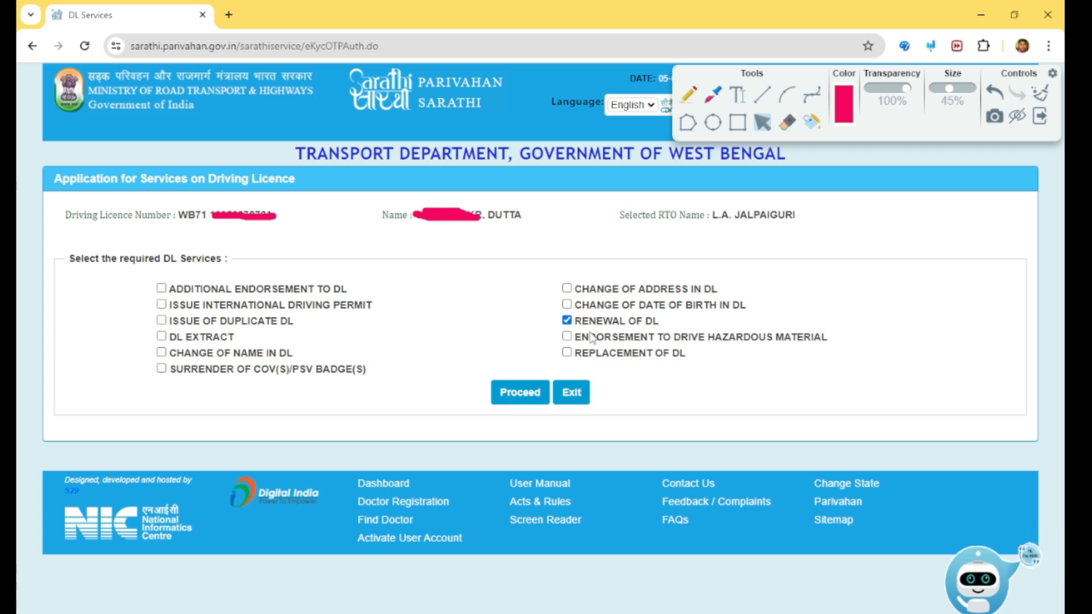
Proceed with the Renewal of DL service selected.
left_click(522, 392)
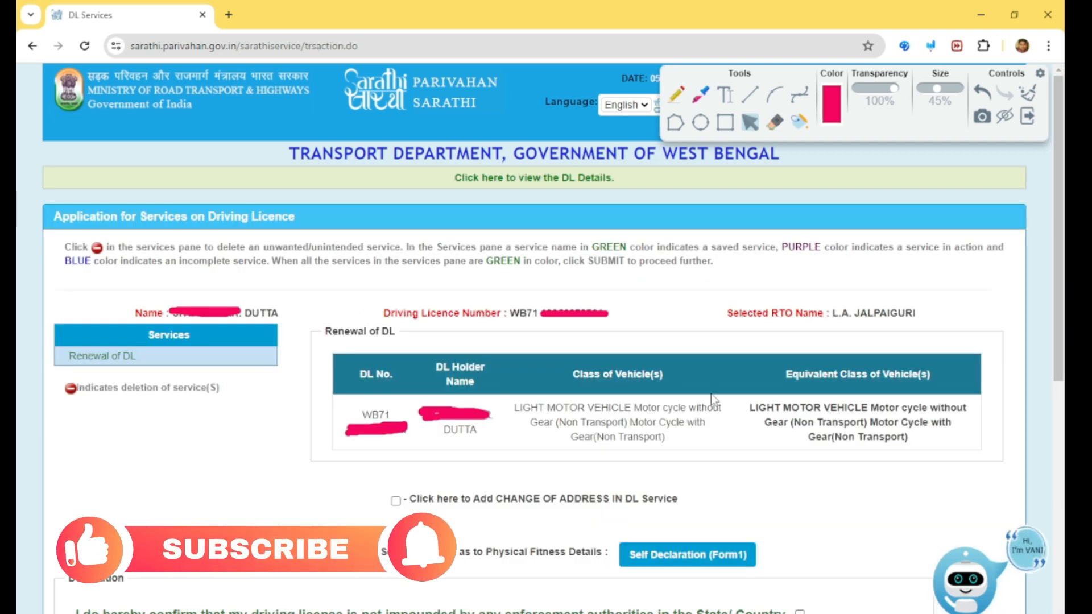
scroll(489, 389, "down", 3)
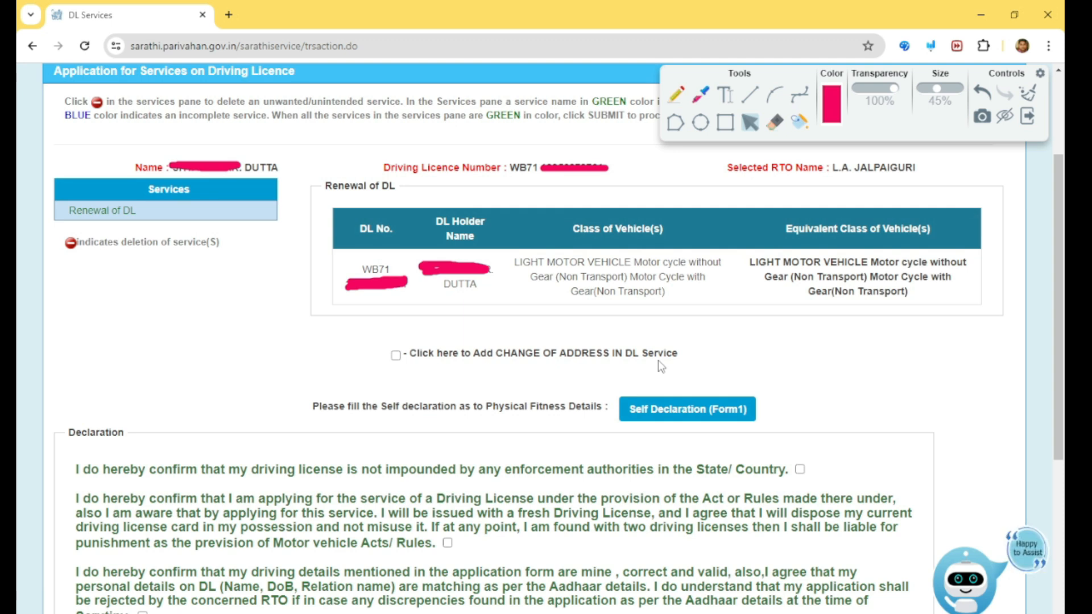
Open the Self Declaration (Form1) physical fitness form.
left_click(396, 357)
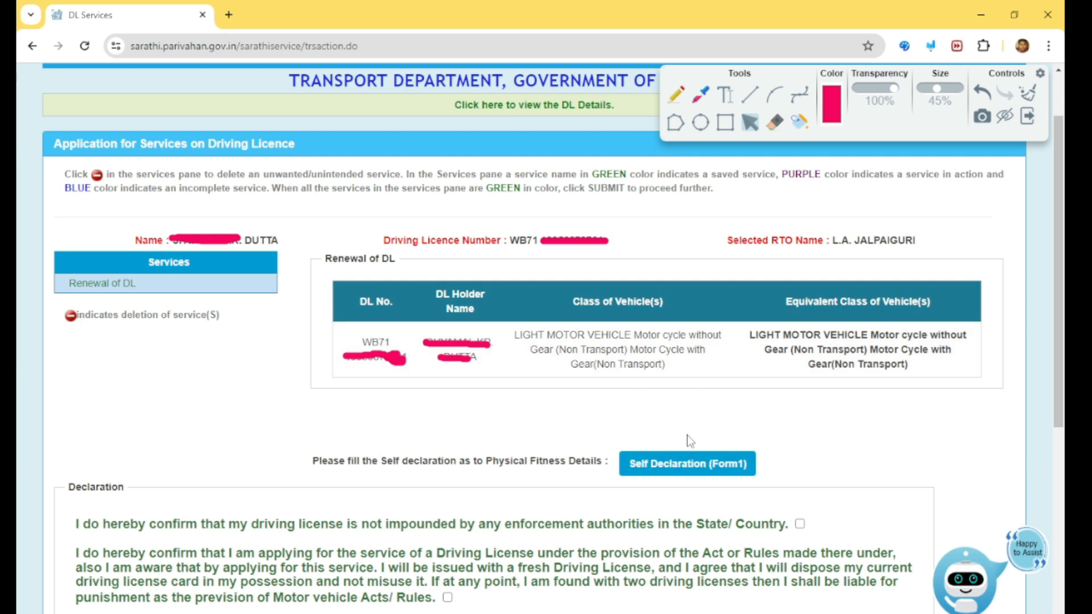
left_click(691, 466)
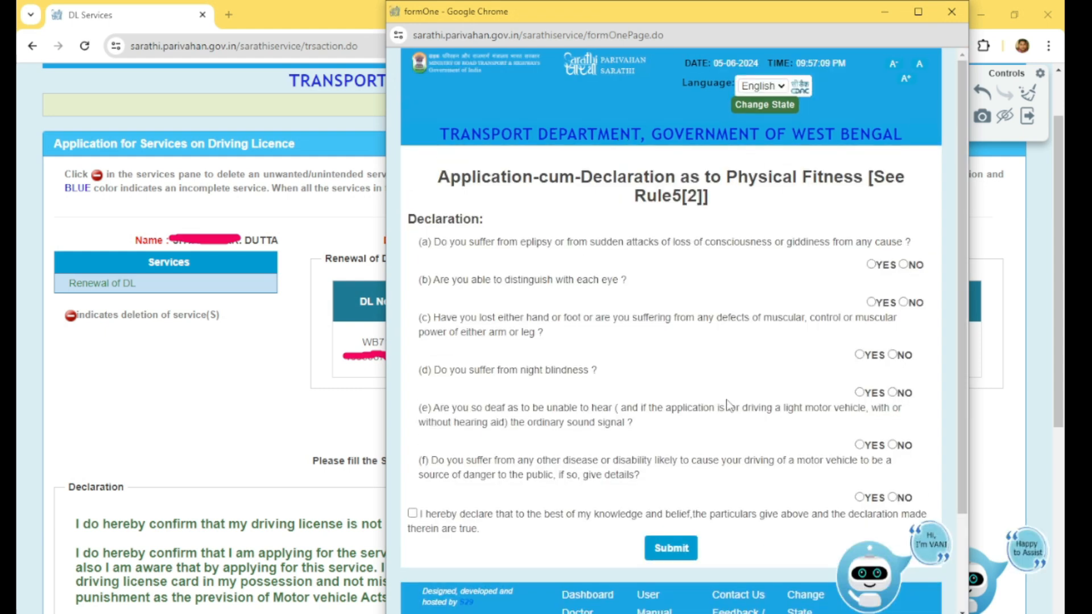
scroll(822, 339, "down", 1)
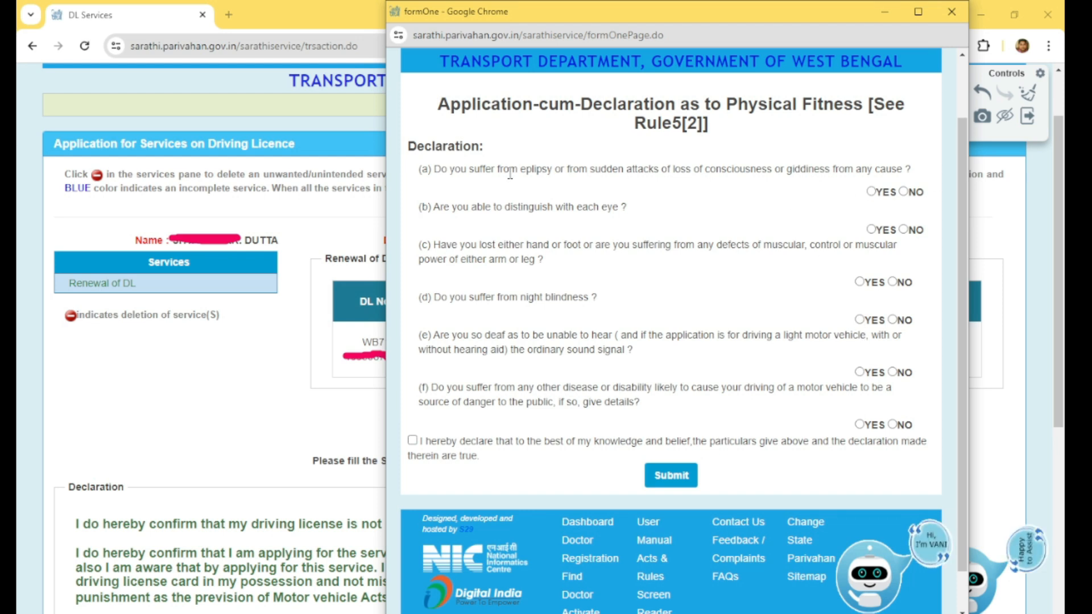
Answer NO to every fitness question except YES for distinguishing with each eye, tick the declaration, and submit the form.
left_click(904, 192)
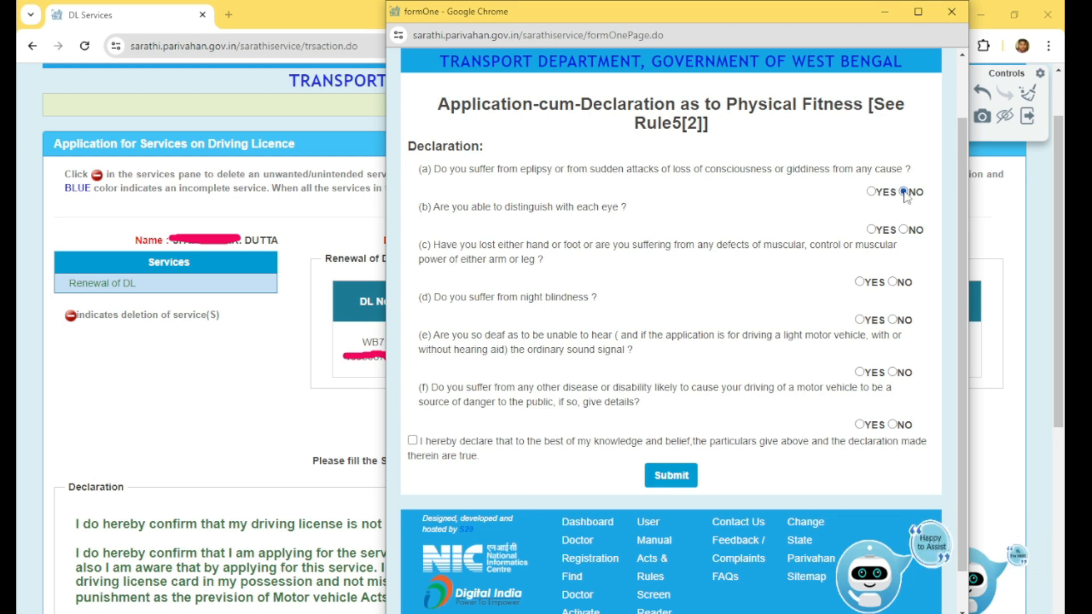
left_click(871, 230)
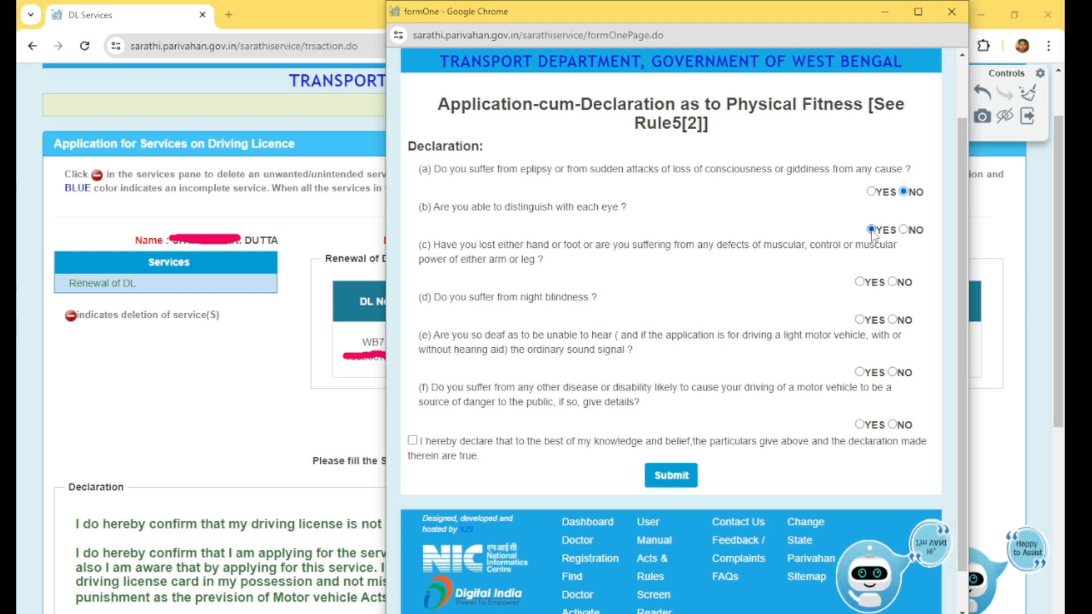
left_click(894, 283)
left_click(892, 320)
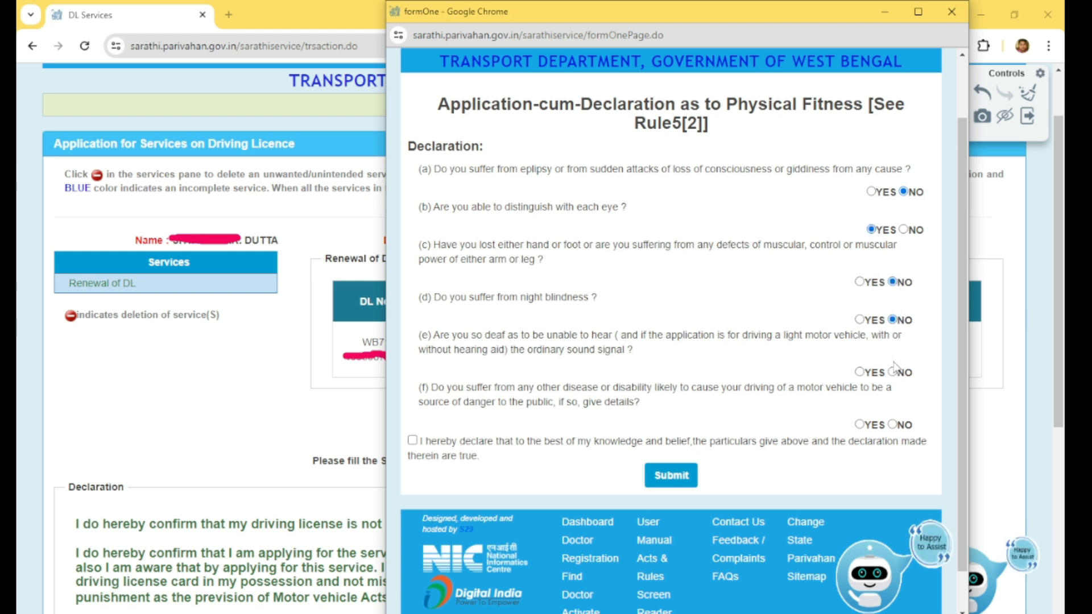
left_click(892, 425)
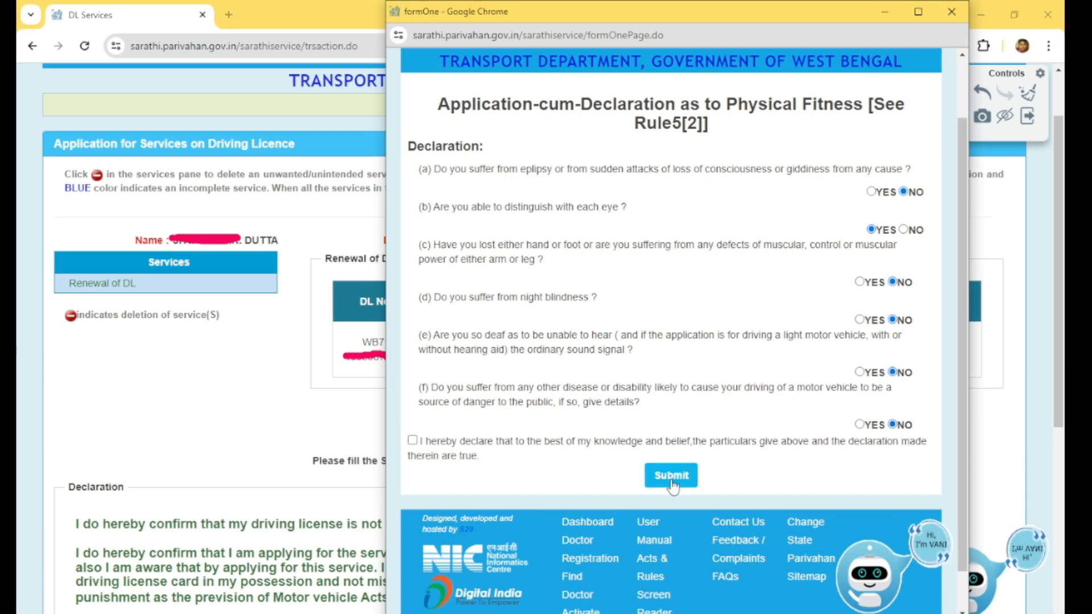
left_click(413, 441)
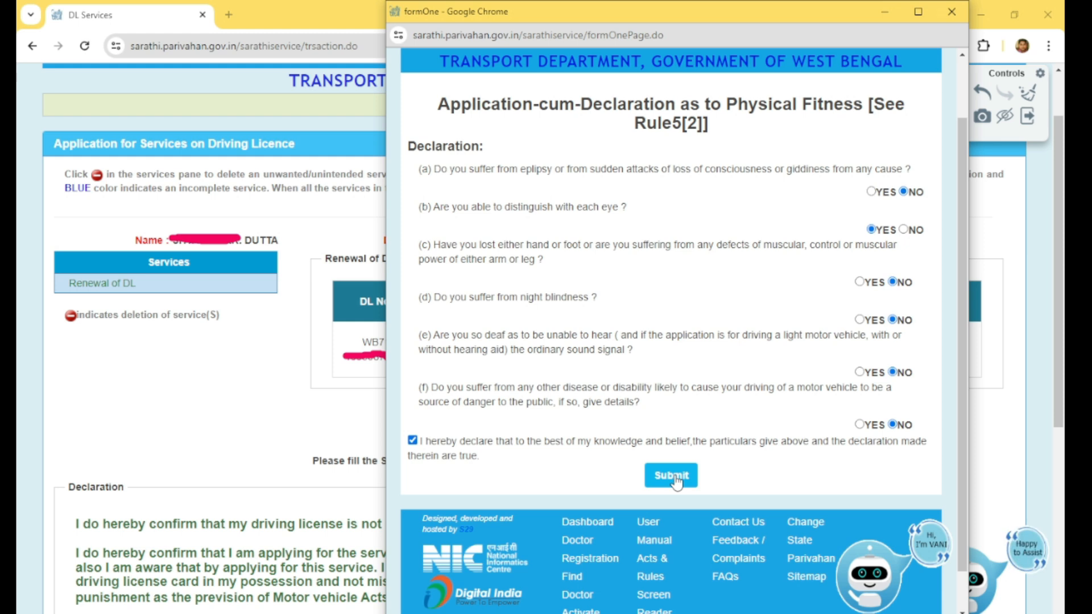
left_click(676, 482)
Tick all four declaration checkboxes, keep organ donation as NO, submit the renewal application and acknowledge the success message.
scroll(710, 484, "down", 4)
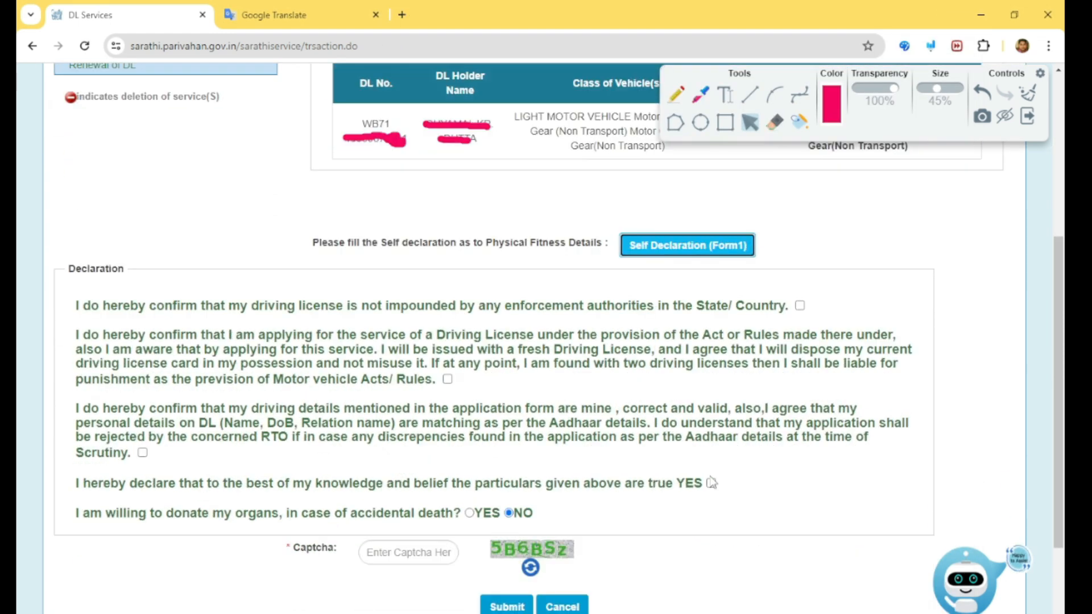
left_click(800, 305)
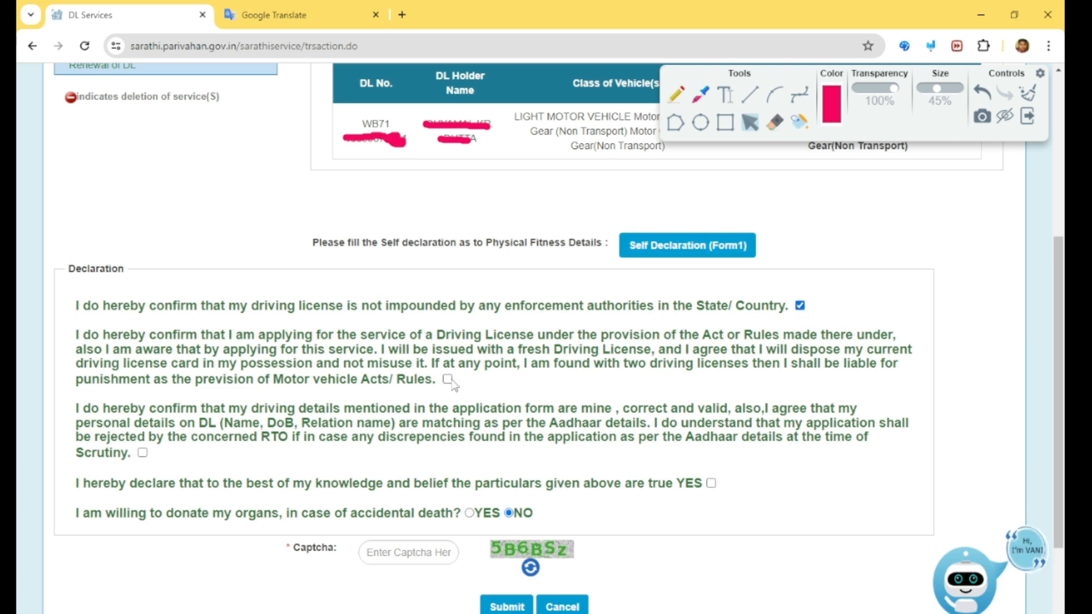
left_click(142, 453)
left_click(710, 483)
scroll(711, 483, "down", 2)
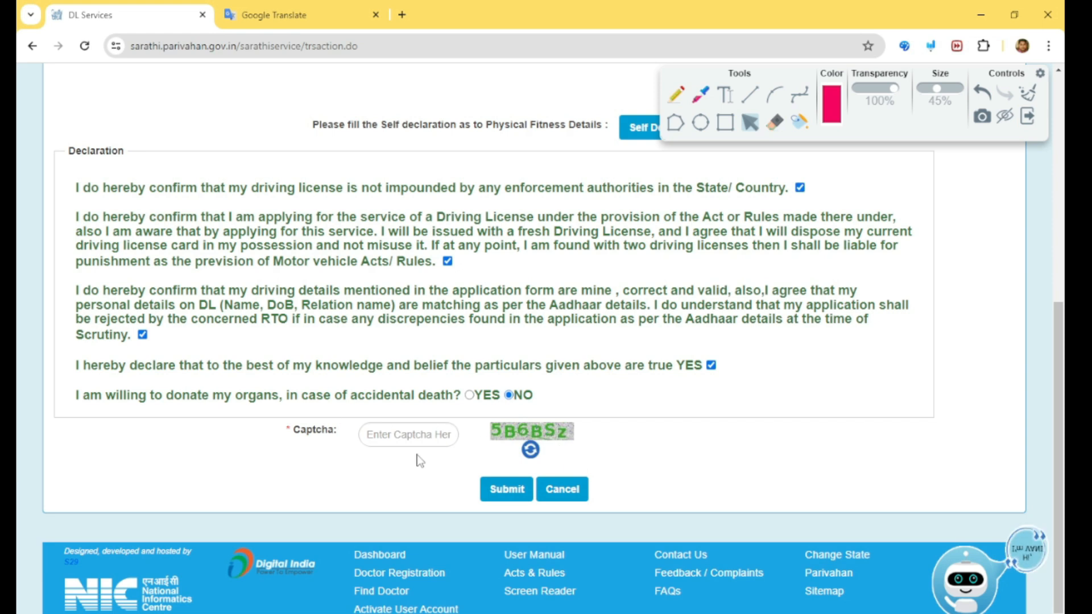
left_click(490, 491)
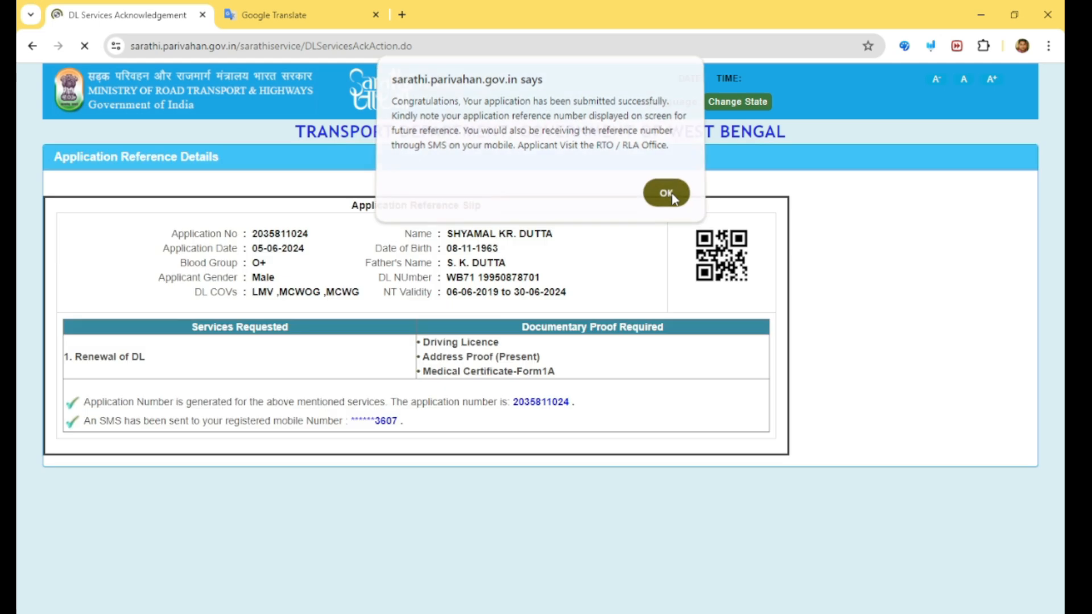
left_click(665, 197)
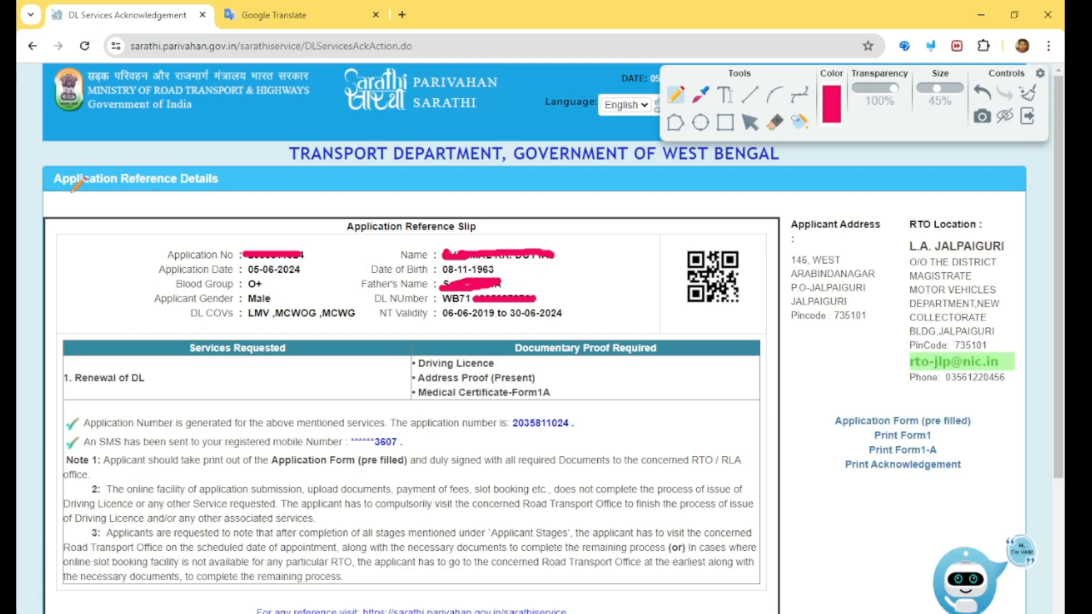
Review the application reference slip and required documents, then continue to the next page.
left_click_drag(69, 192, 258, 192)
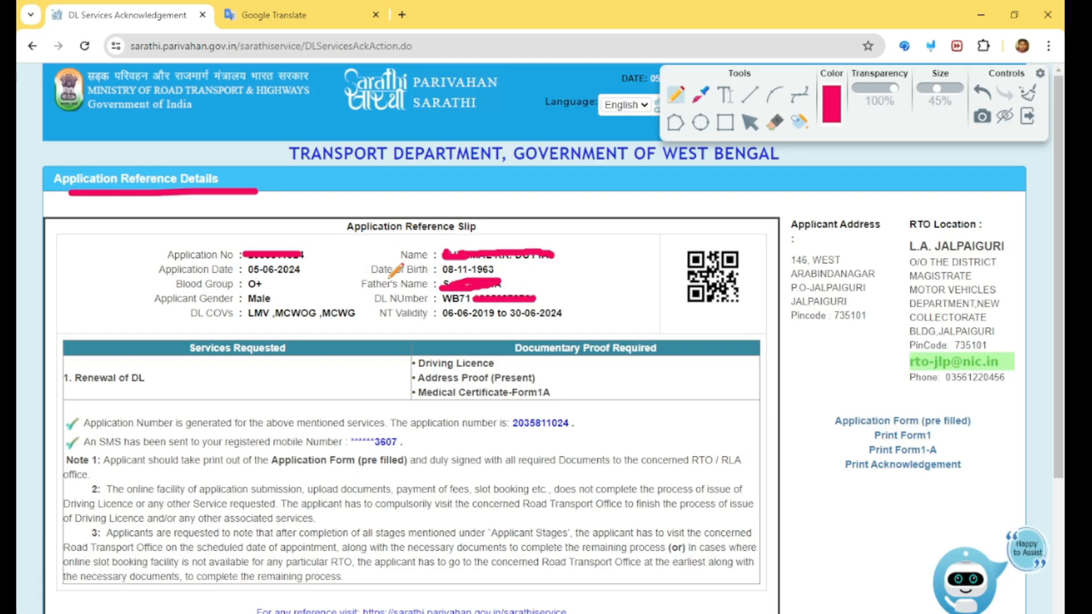
scroll(505, 244, "down", 3)
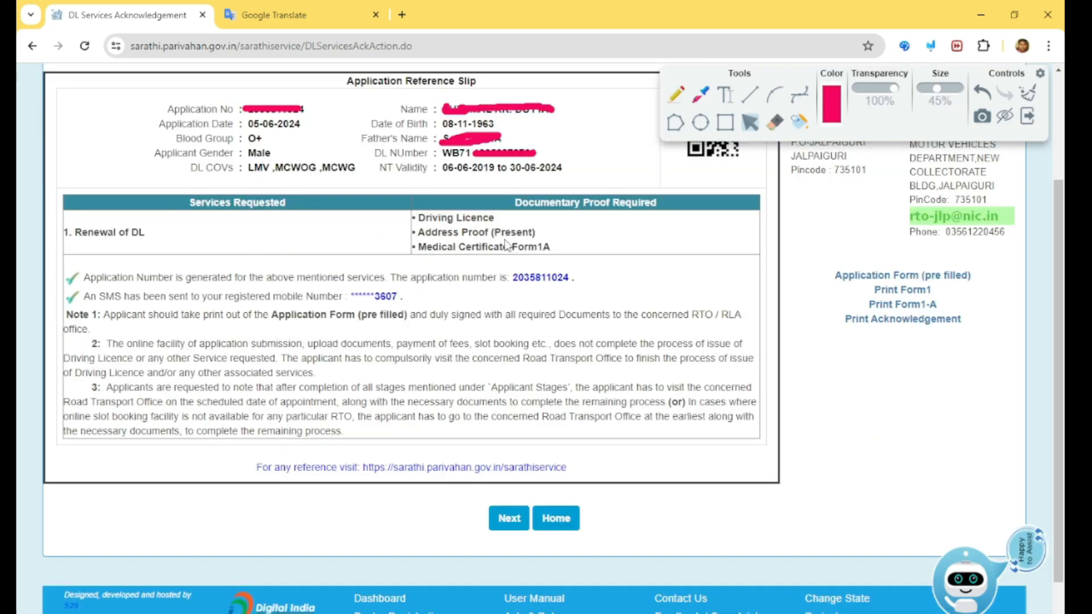
left_click(675, 96)
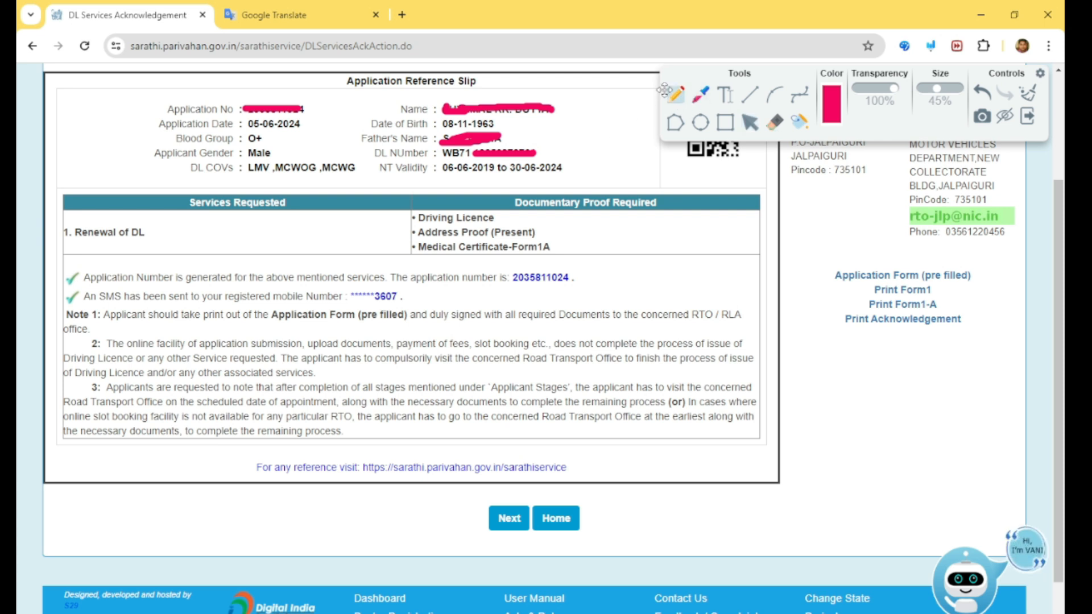
mouse_move(508, 208)
left_mouse_down()
mouse_move(515, 223)
mouse_move(540, 203)
mouse_move(584, 233)
left_mouse_up()
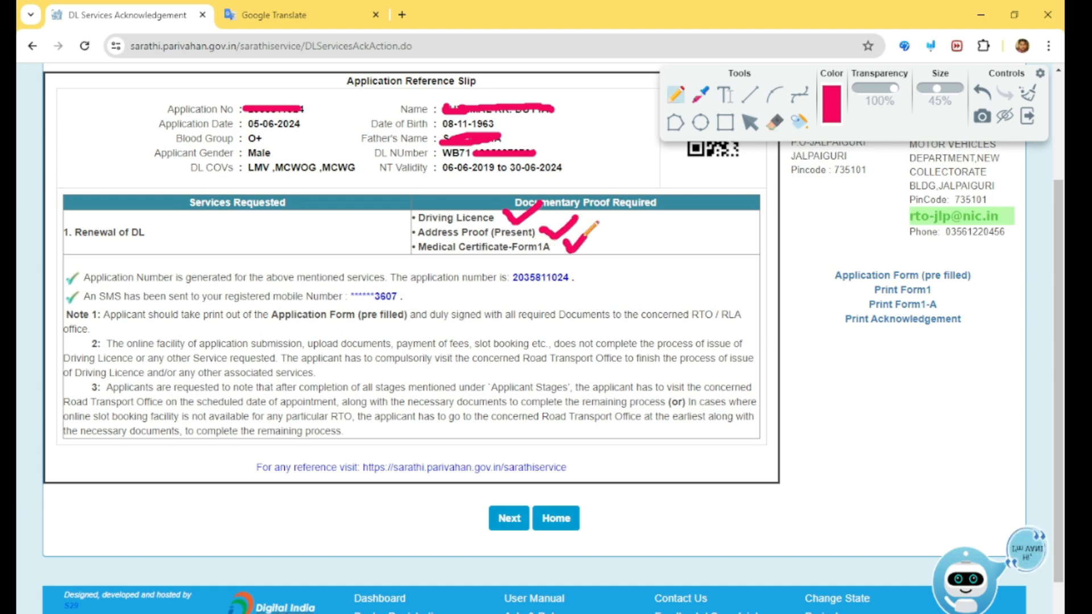
scroll(571, 283, "down", 1)
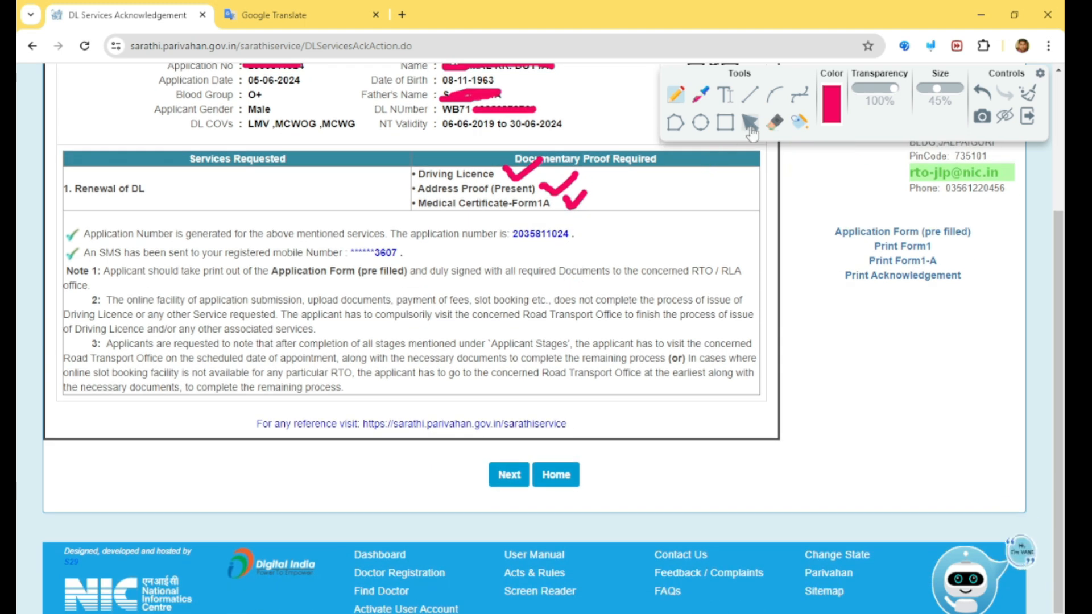
left_click(749, 121)
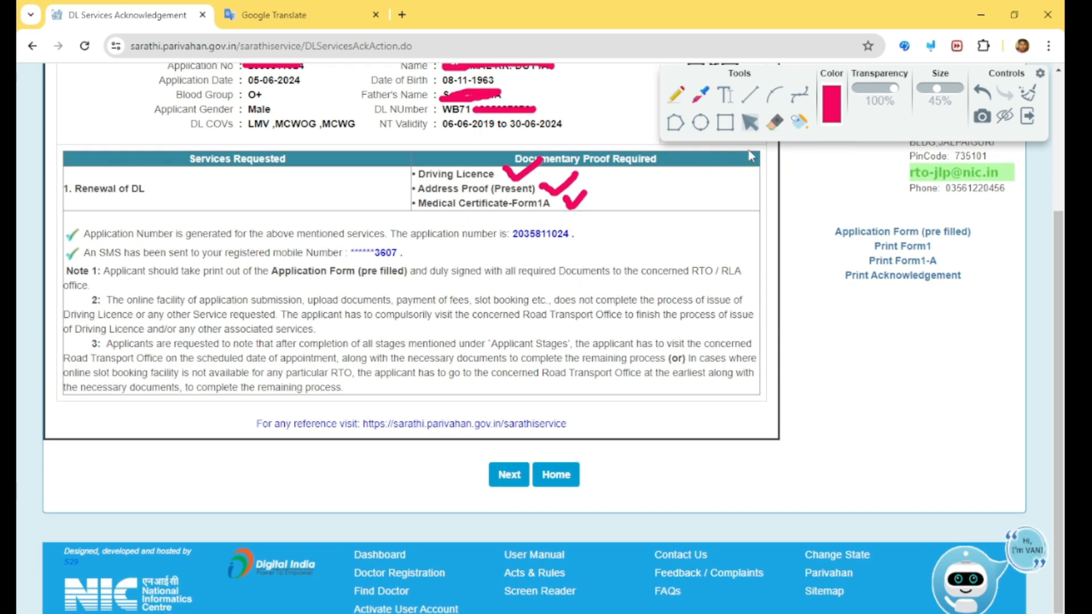
left_click(509, 475)
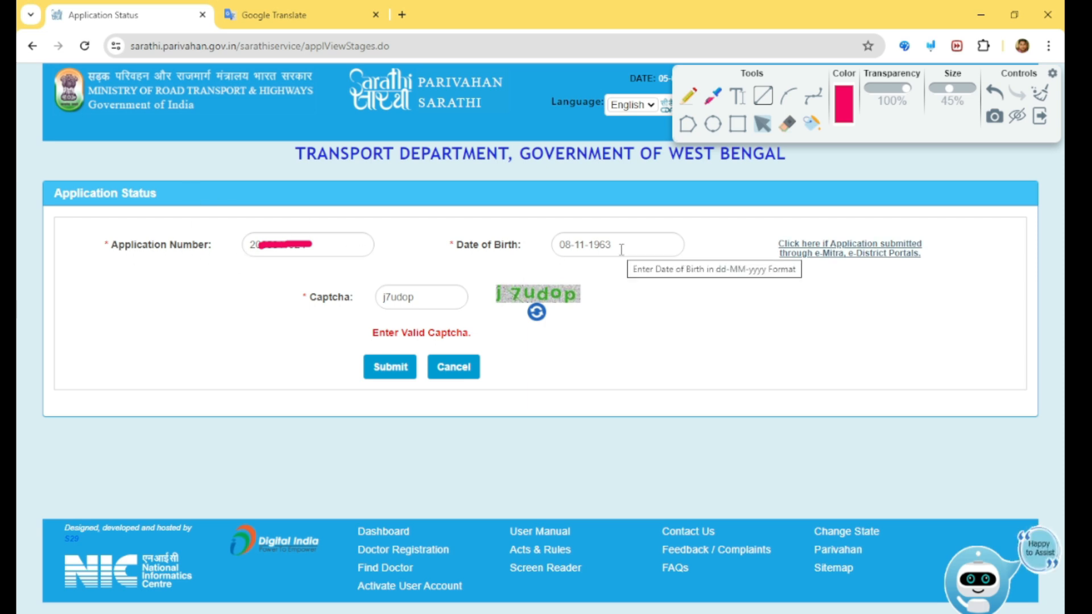
Submit the application status lookup and proceed with the Upload Documents stage selected.
left_click(396, 369)
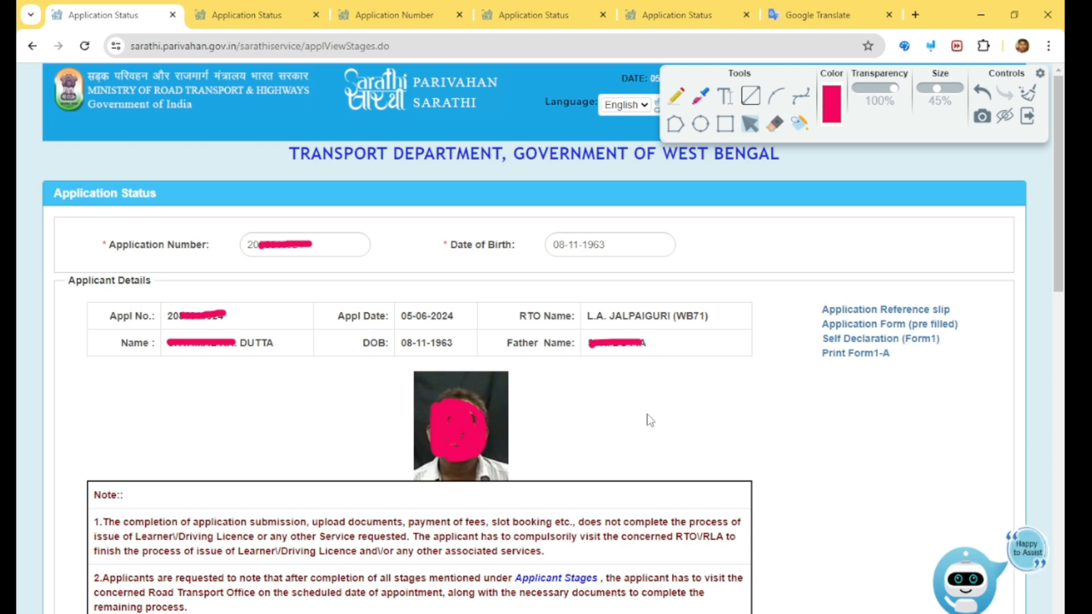
scroll(666, 435, "down", 7)
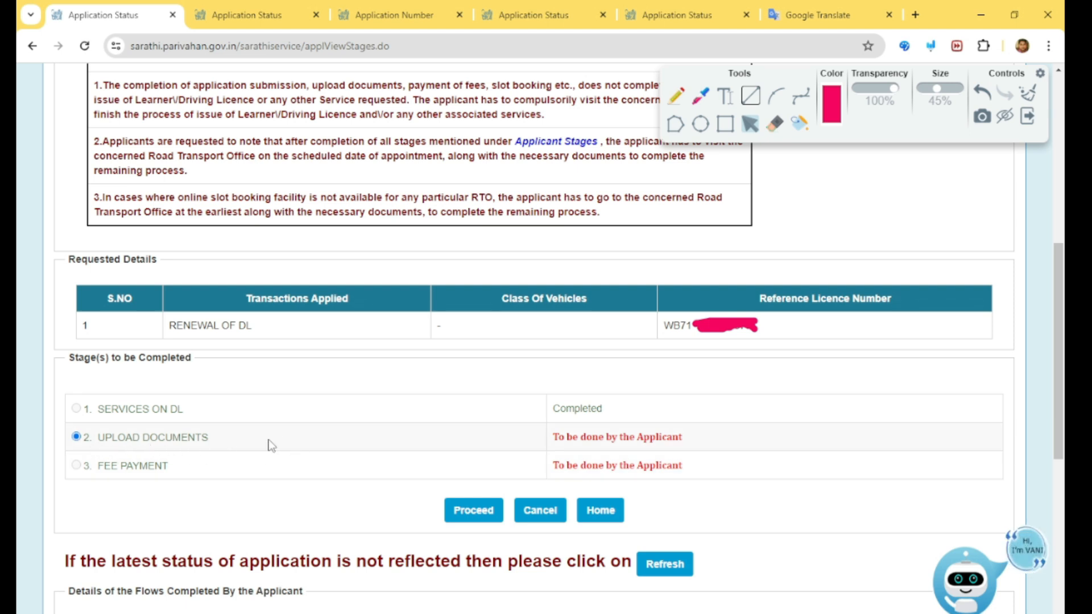
left_click(477, 511)
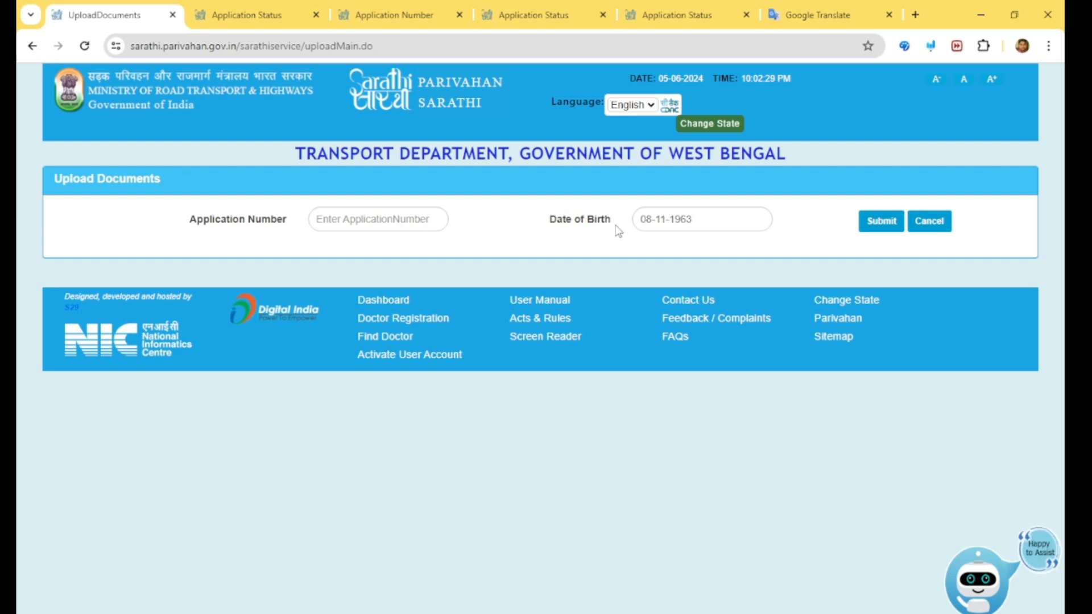
Submit the application number and date of birth, then enter the OTP sent to the registered mobile.
left_click(881, 227)
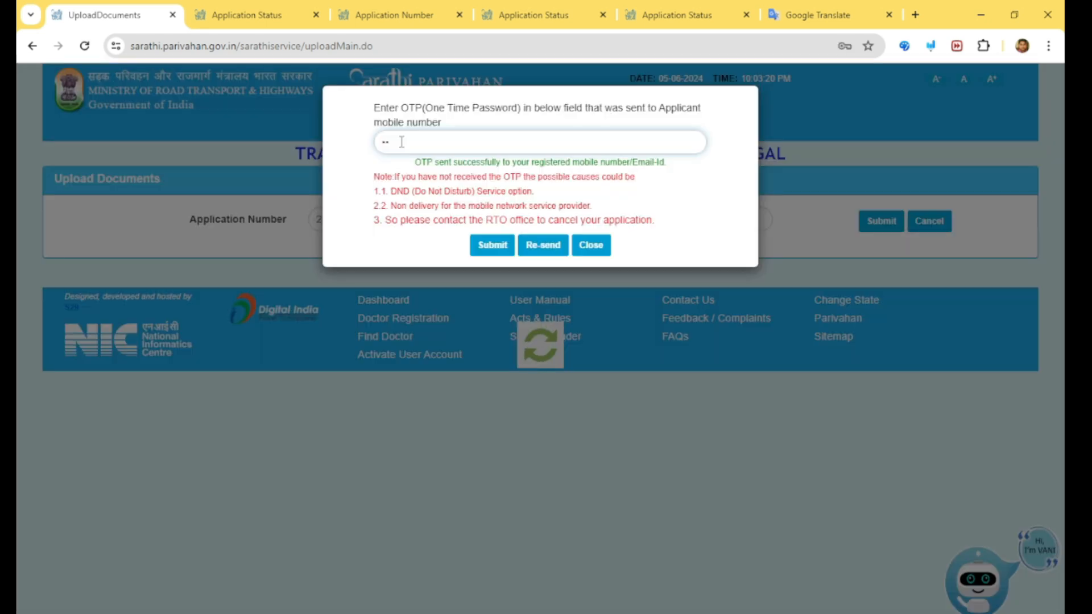
type("••••")
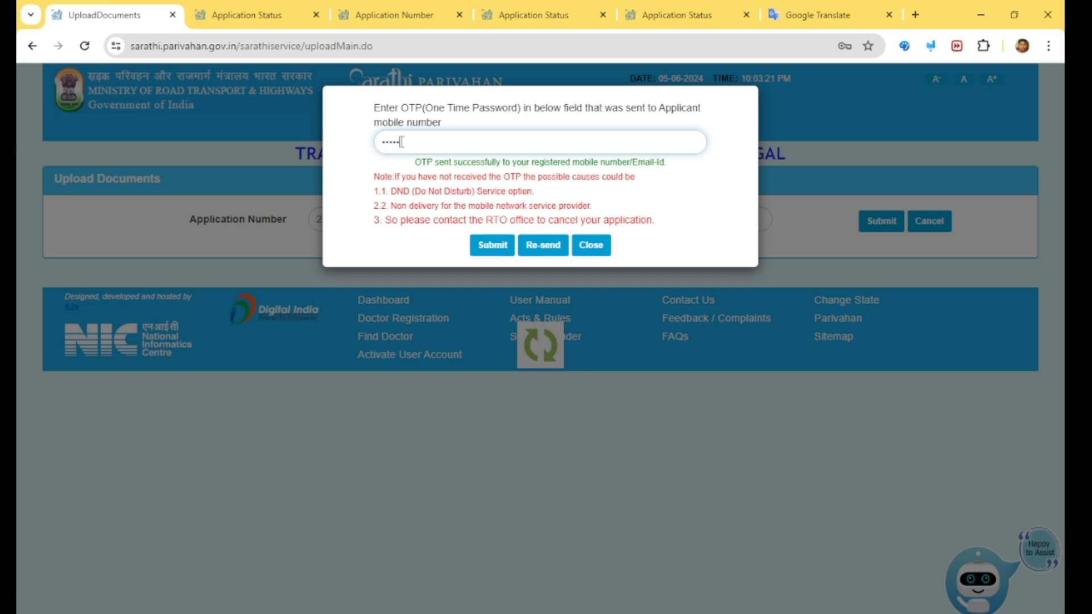
left_click(493, 244)
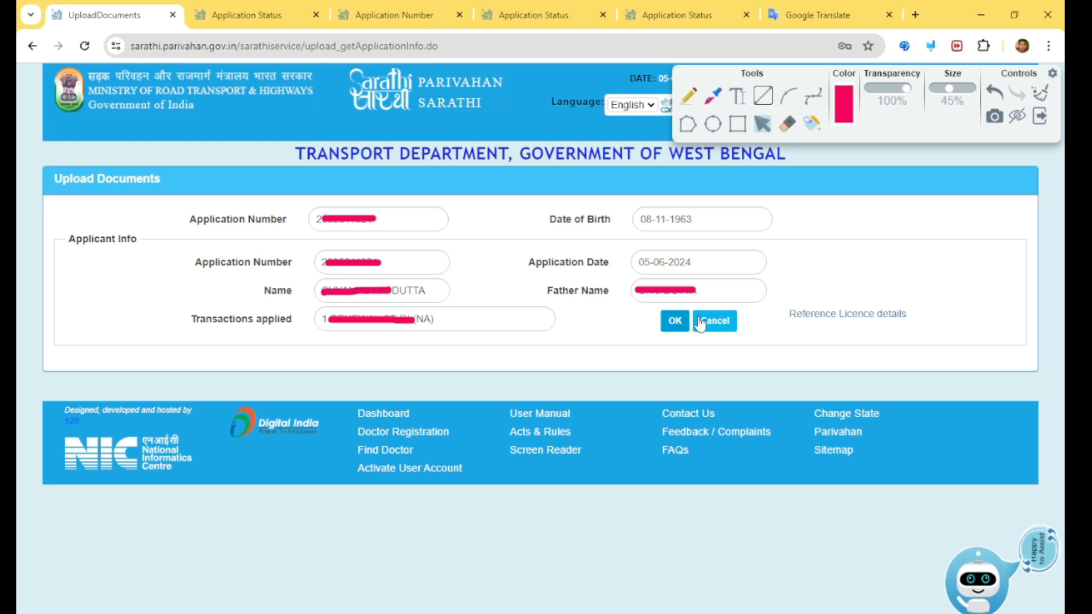
Confirm the applicant info and choose Address Proof (Present) as the document to upload.
left_click(675, 323)
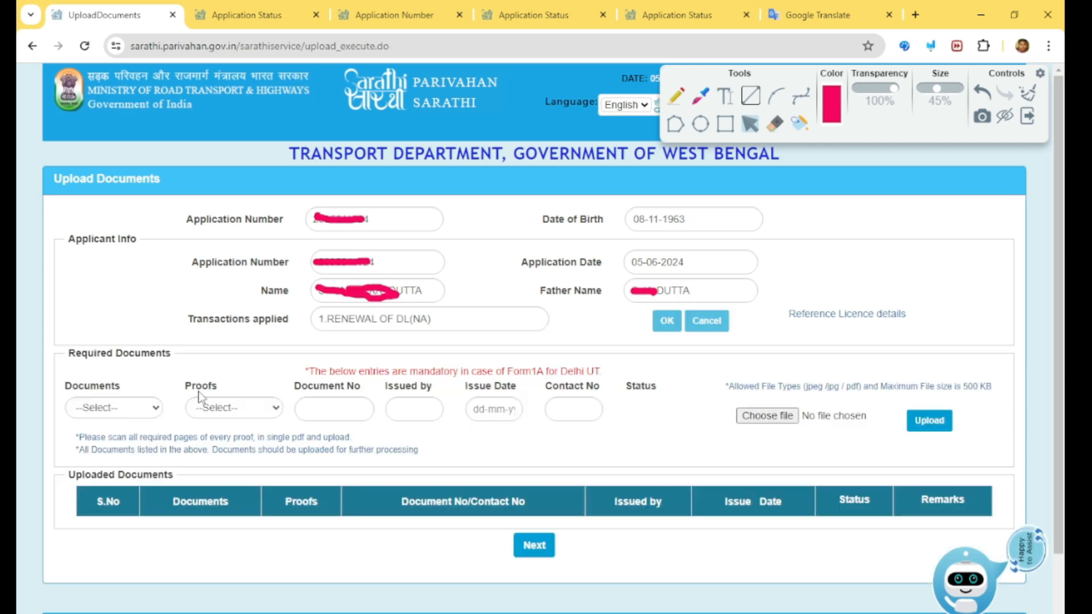
left_click(132, 410)
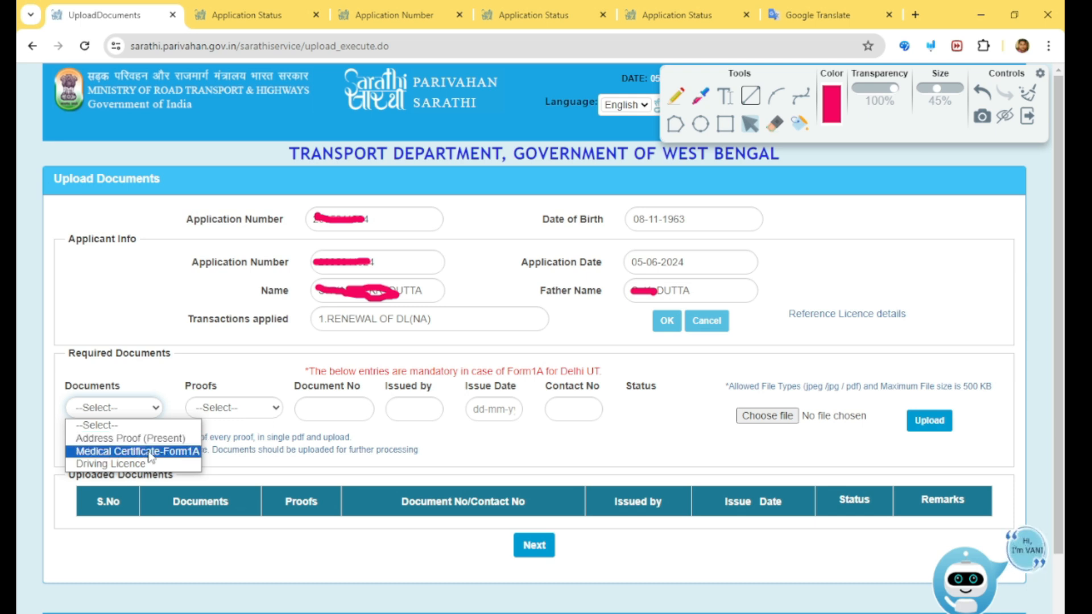
left_click(117, 439)
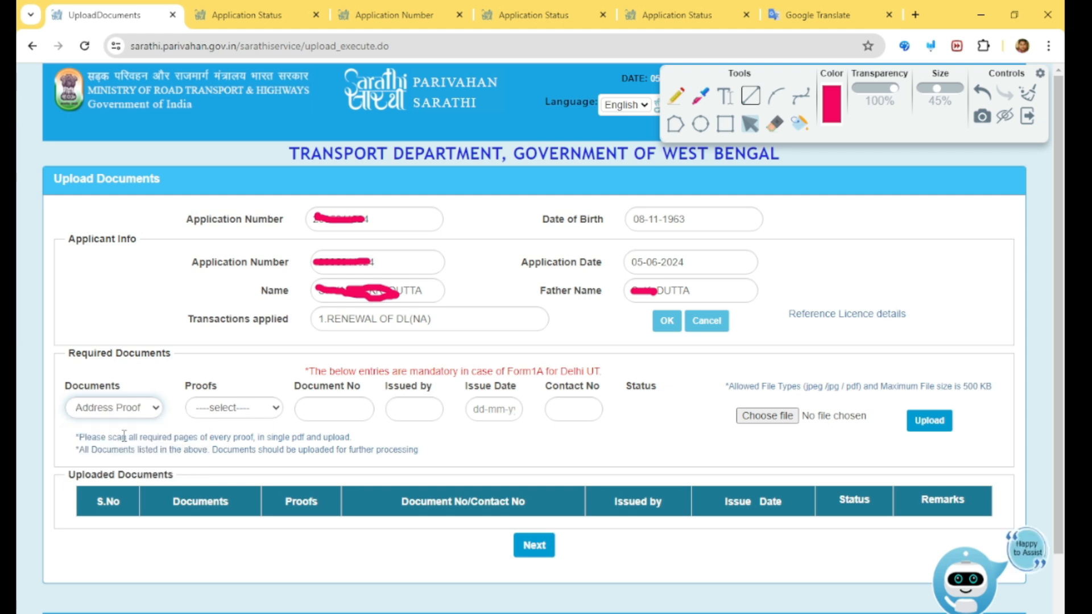
left_click(244, 408)
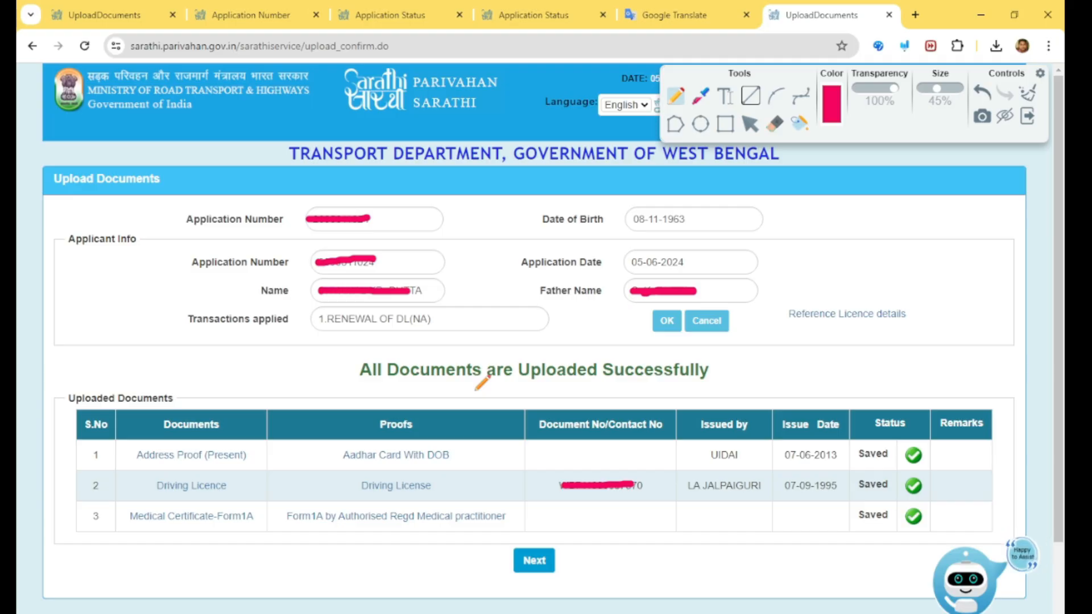
Continue past the list of uploaded documents to the next stage.
mouse_move(340, 356)
left_mouse_down()
mouse_move(339, 390)
mouse_move(711, 386)
left_mouse_up()
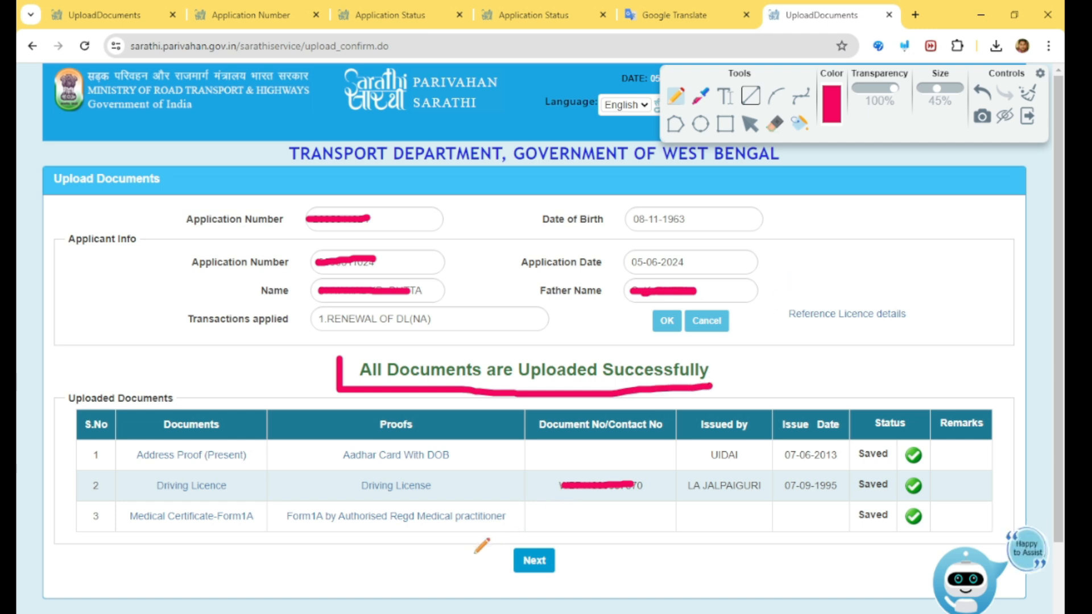
left_click_drag(469, 550, 553, 493)
left_click(748, 126)
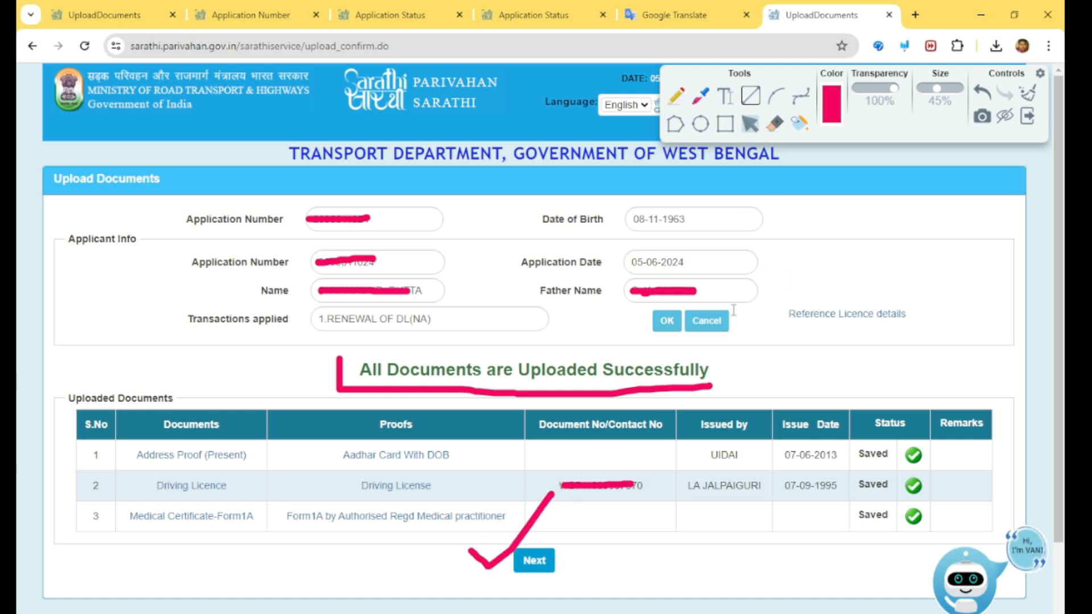
left_click(530, 563)
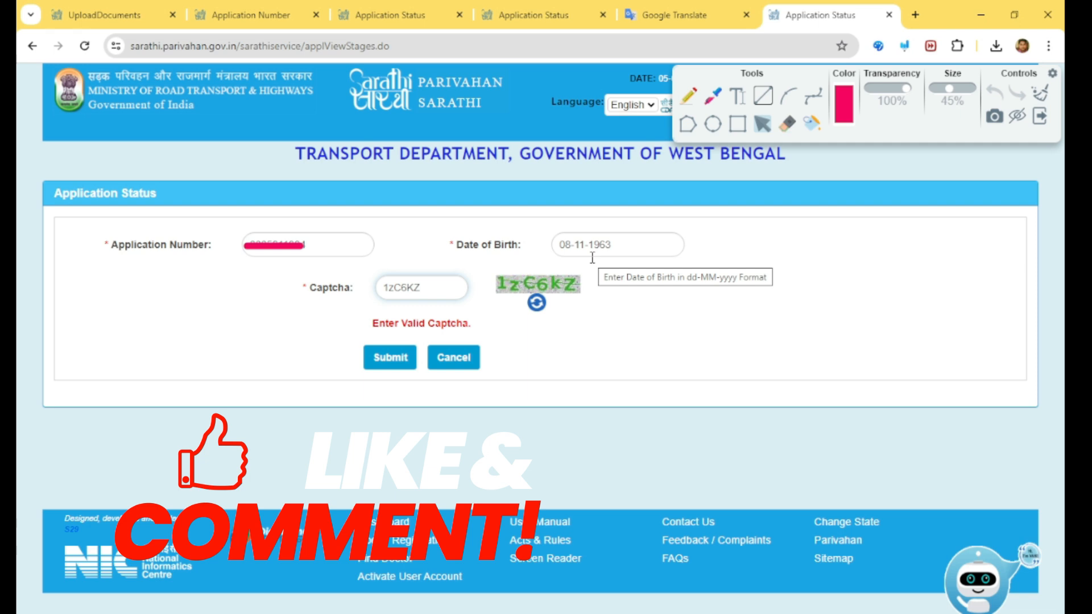
Submit the application status form to view the remaining Fee Payment stage.
left_click(391, 358)
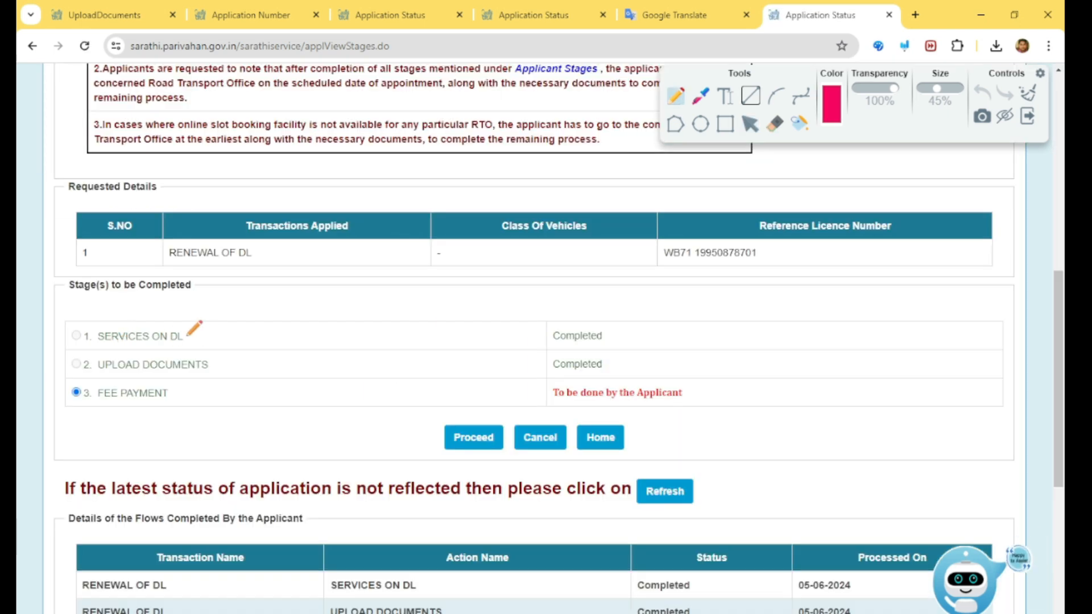
left_click_drag(615, 329, 647, 309)
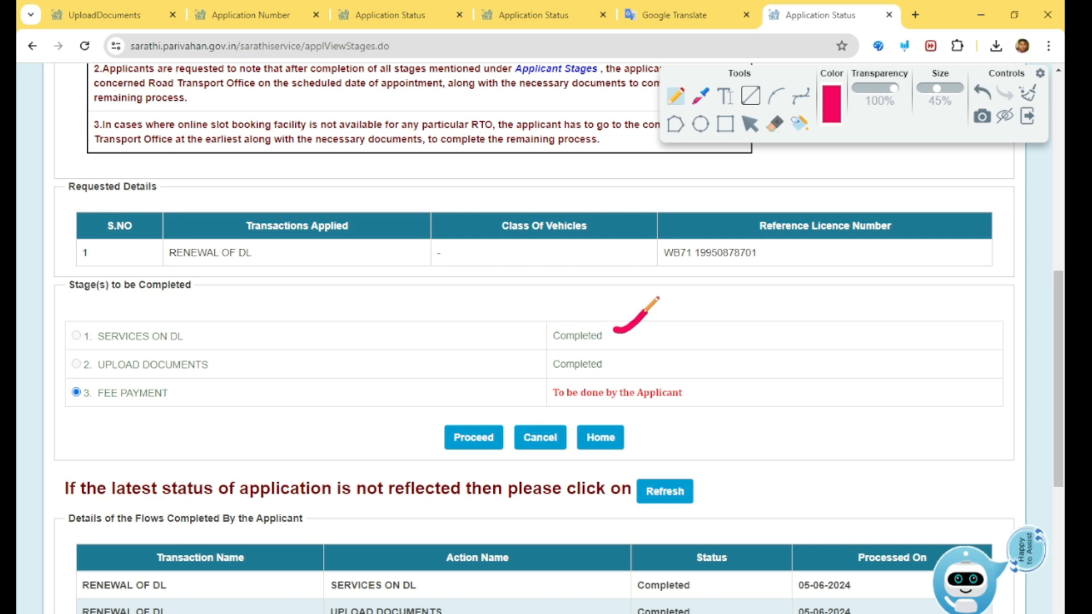
left_click_drag(221, 362, 256, 358)
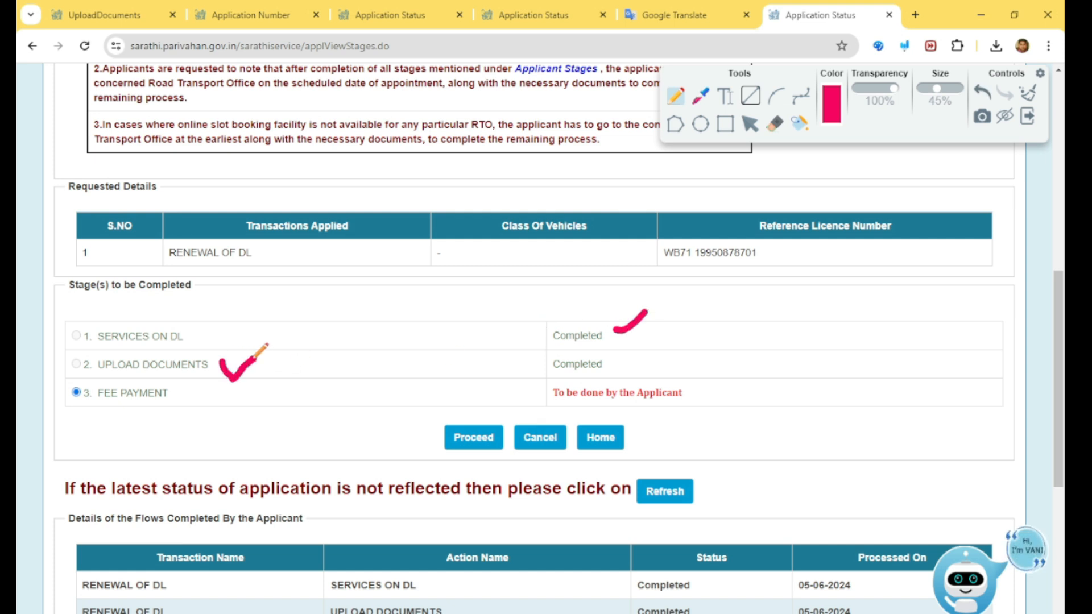
Proceed with the pending Fee Payment stage of the DL renewal application.
left_click_drag(615, 358, 660, 345)
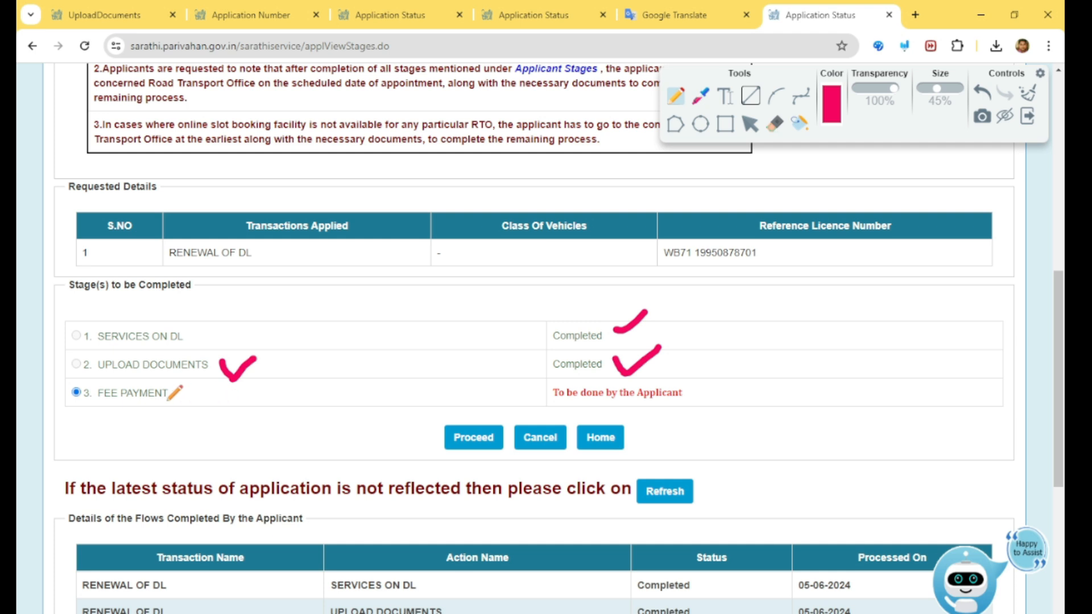
left_click_drag(167, 395, 203, 385)
left_click_drag(703, 395, 734, 370)
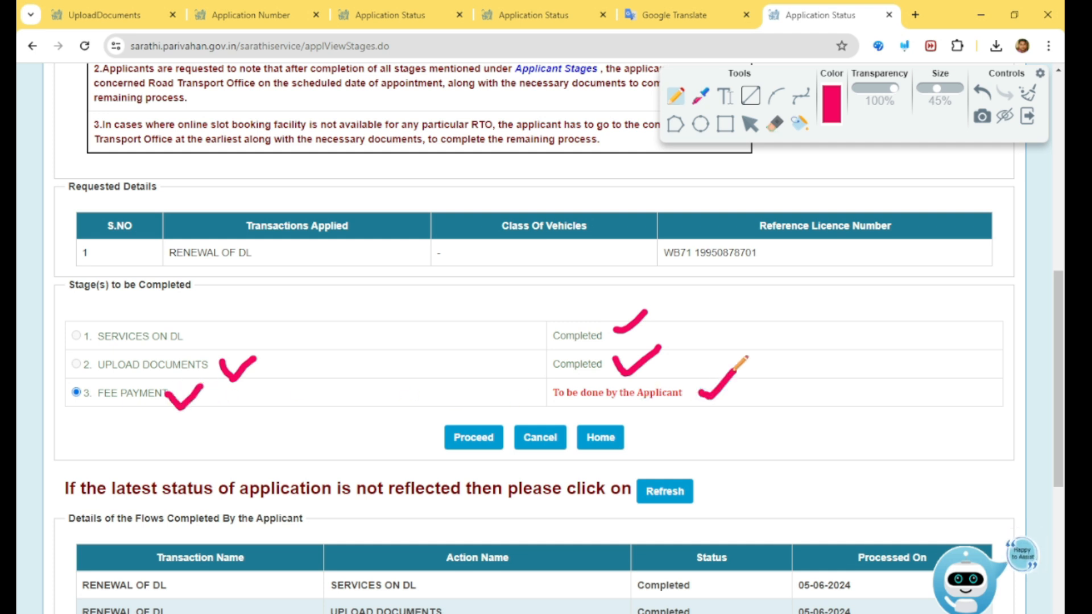
mouse_move(412, 426)
left_mouse_down()
mouse_move(433, 448)
mouse_move(469, 397)
left_mouse_up()
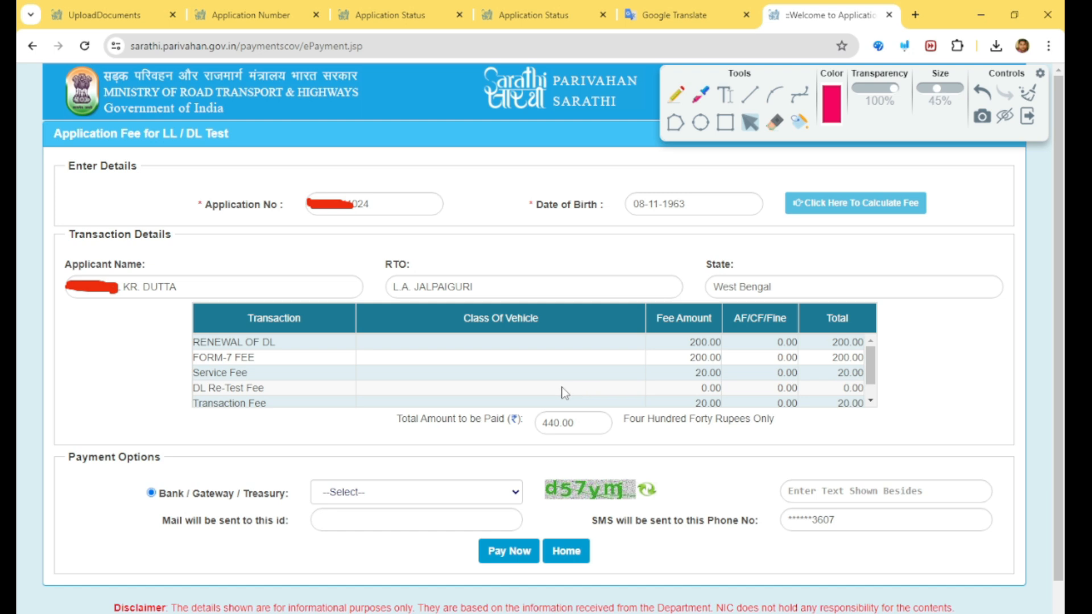
Review the fee breakdown and choose GRIPS West bengal as the bank, gateway or treasury payment option.
scroll(679, 368, "down", 1)
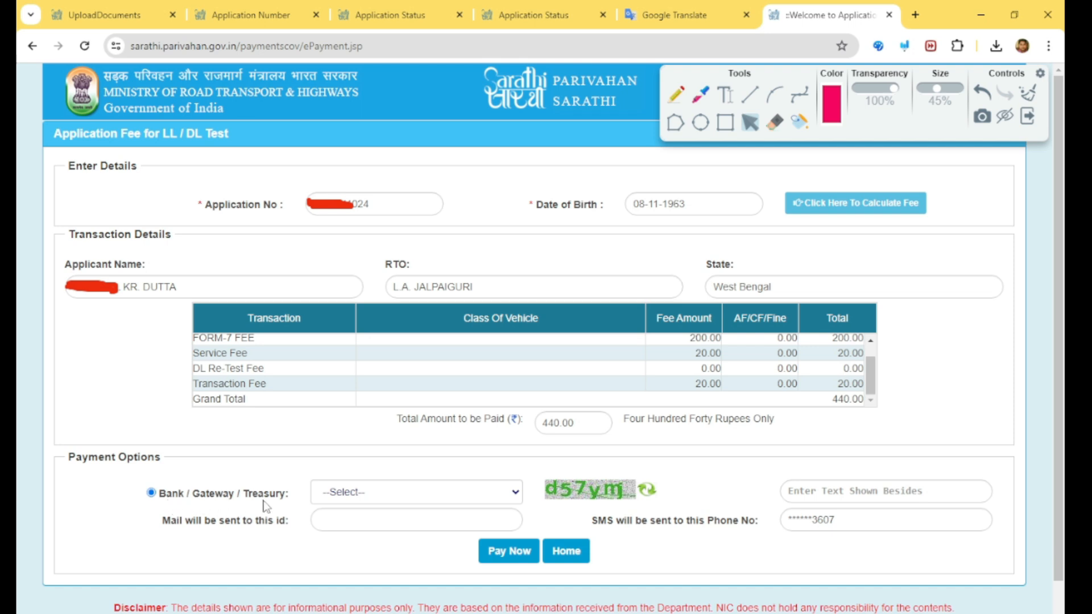
left_click(408, 499)
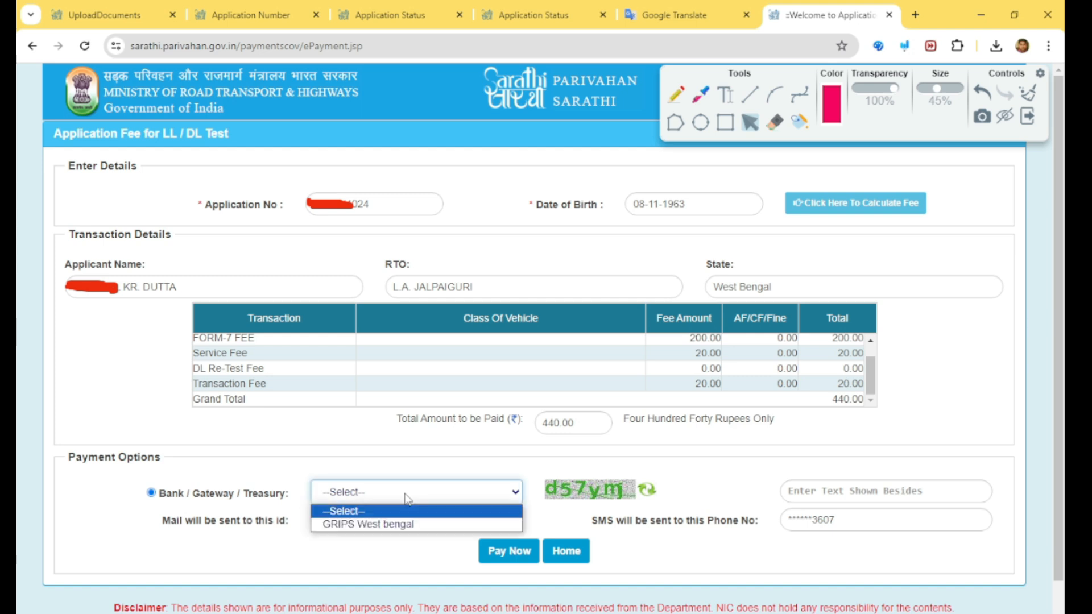
left_click(358, 528)
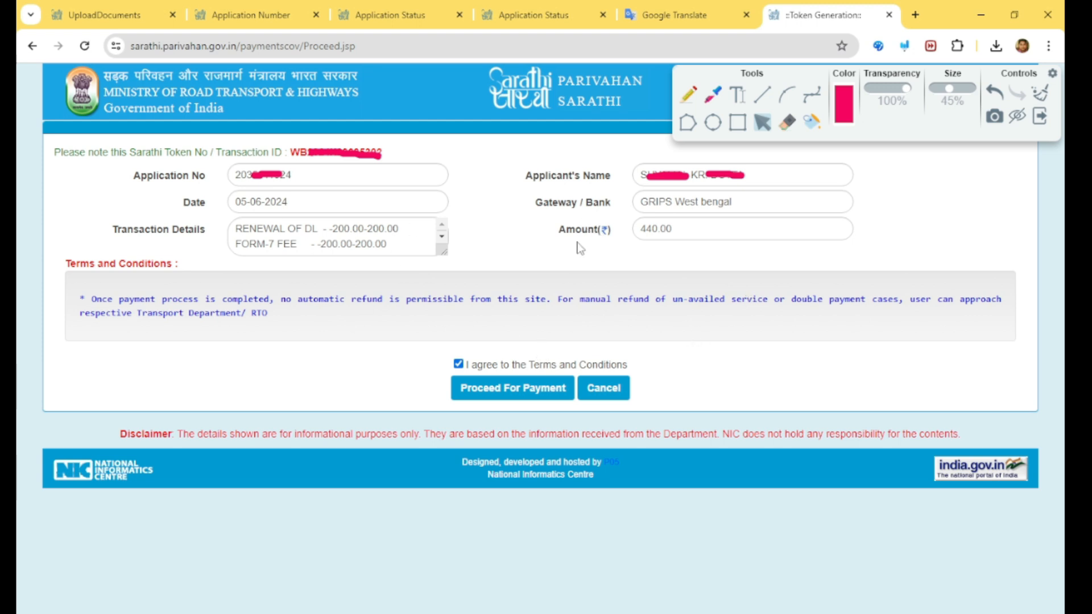
Proceed for payment and mark the GRIPS fee review as verified and checked before continuing.
left_click(512, 392)
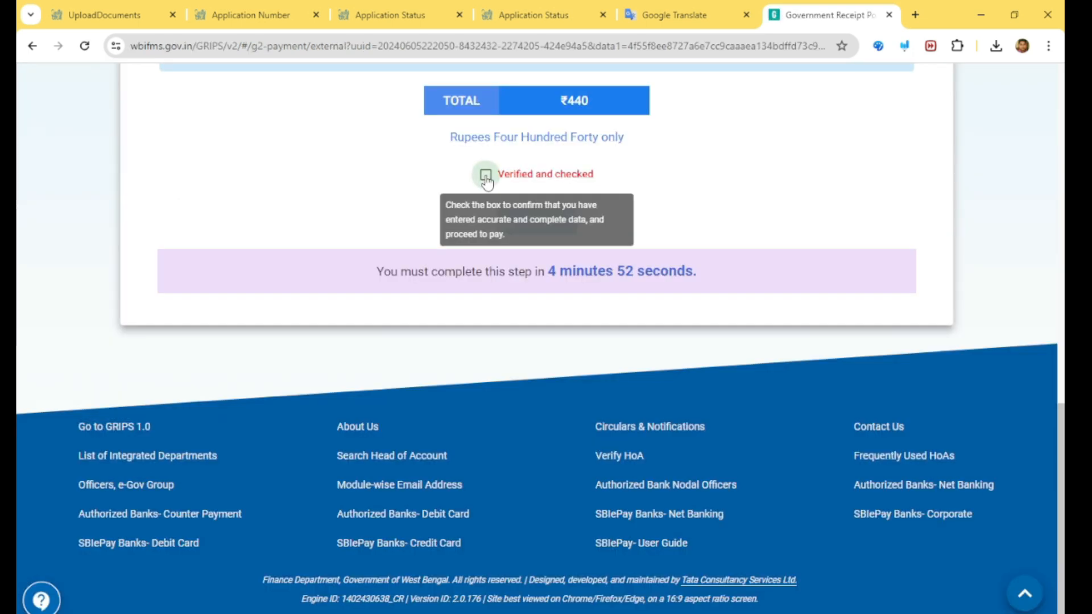
left_click(485, 175)
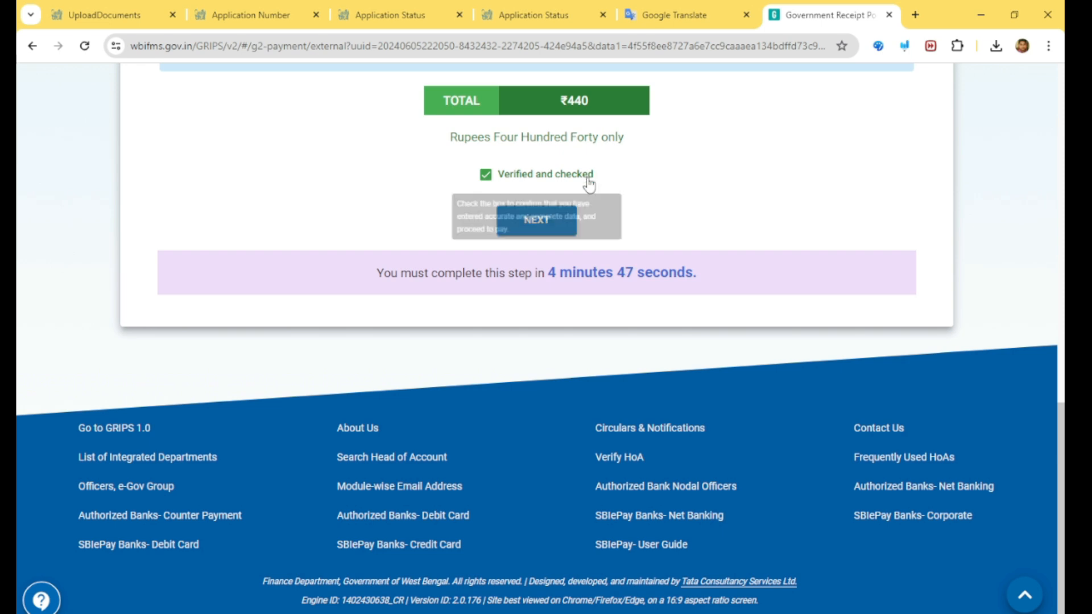
left_click(565, 224)
Set the payment mode to SBI Epay paid through Payment Gateway/Bank and continue to SBIePay.
left_click(336, 392)
left_click(311, 389)
left_click(660, 384)
left_click(674, 386)
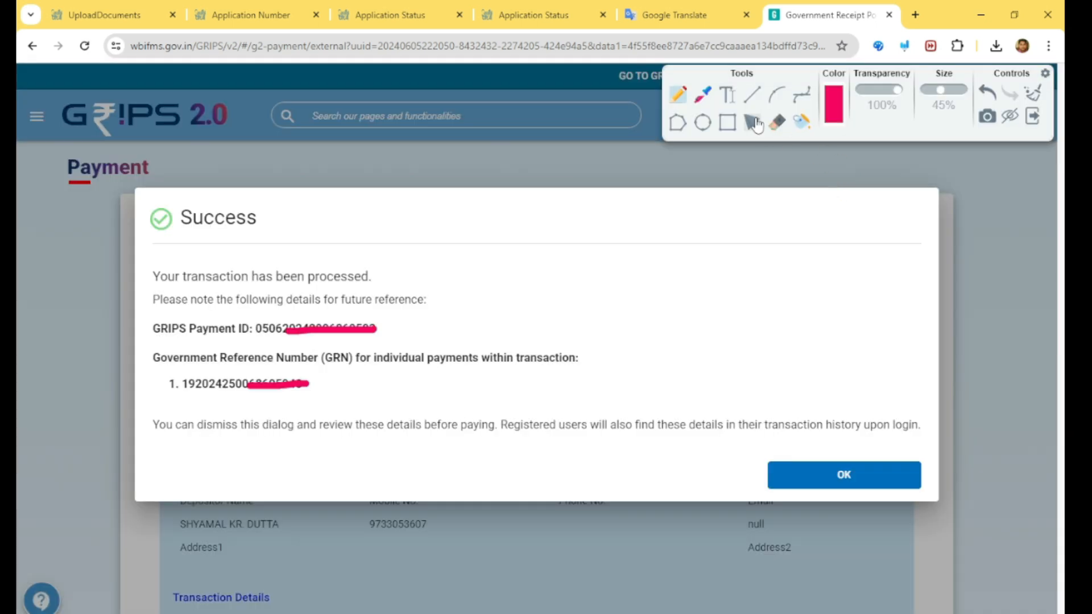
left_click(754, 122)
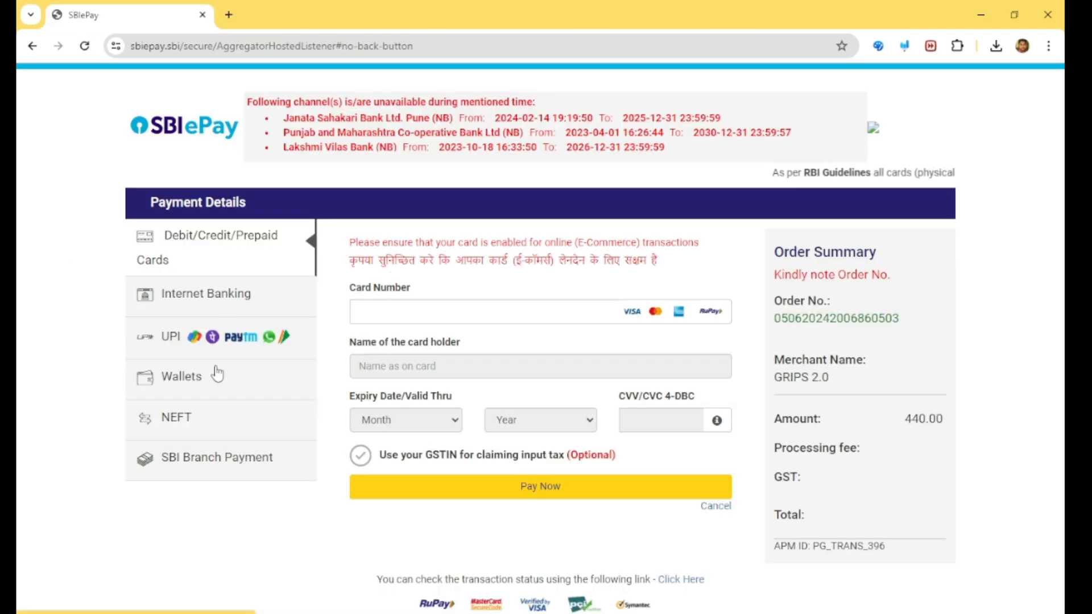
Choose Internet Banking and select SVC Co-operative Bank Ltd - Retail from the list of all banks.
left_click(347, 308)
left_click(307, 294)
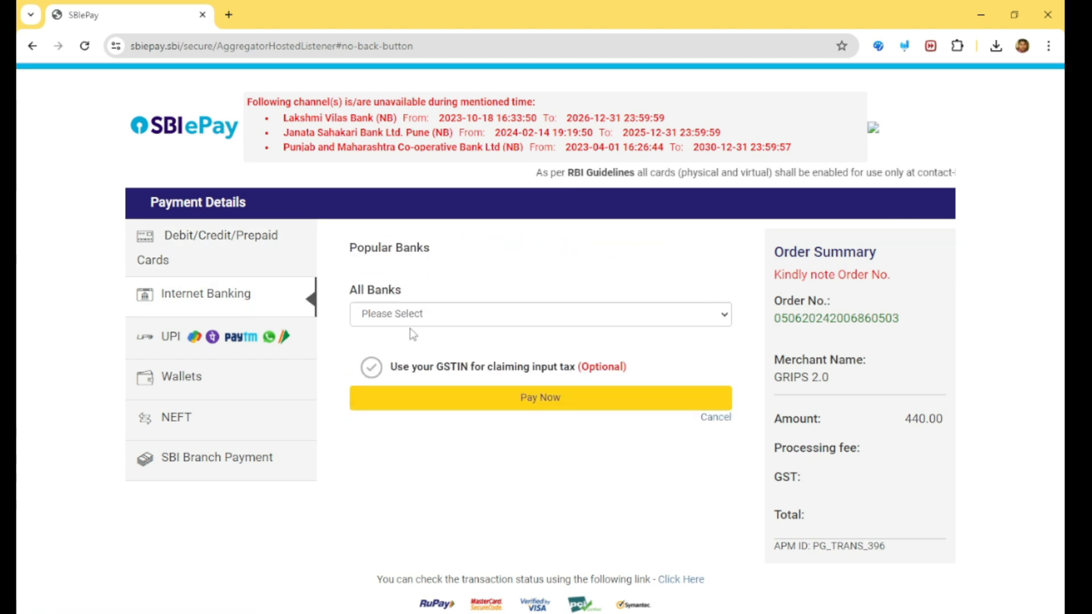
left_click(422, 319)
scroll(430, 416, "down", 4)
key("s")
key("s")
key("s")
key("s")
key("s")
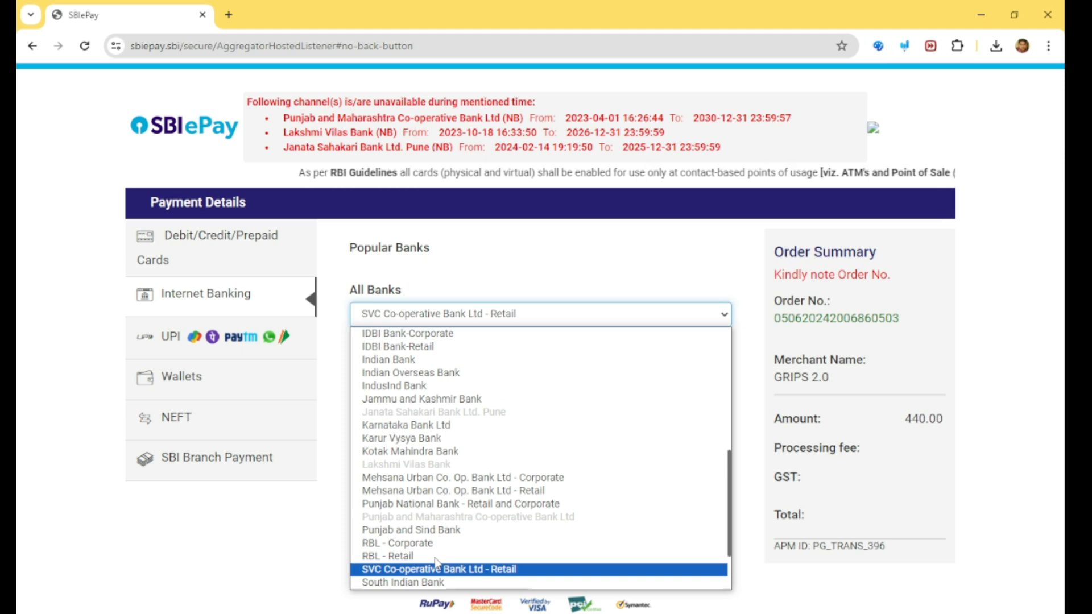
key("Return")
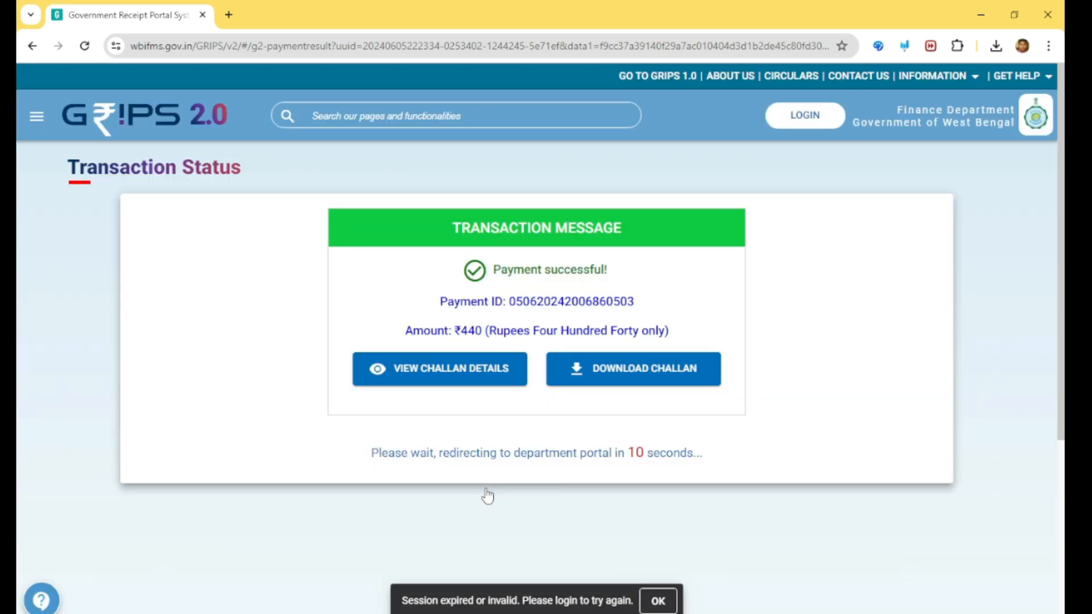
Download the challan for the successful payment.
left_click(630, 369)
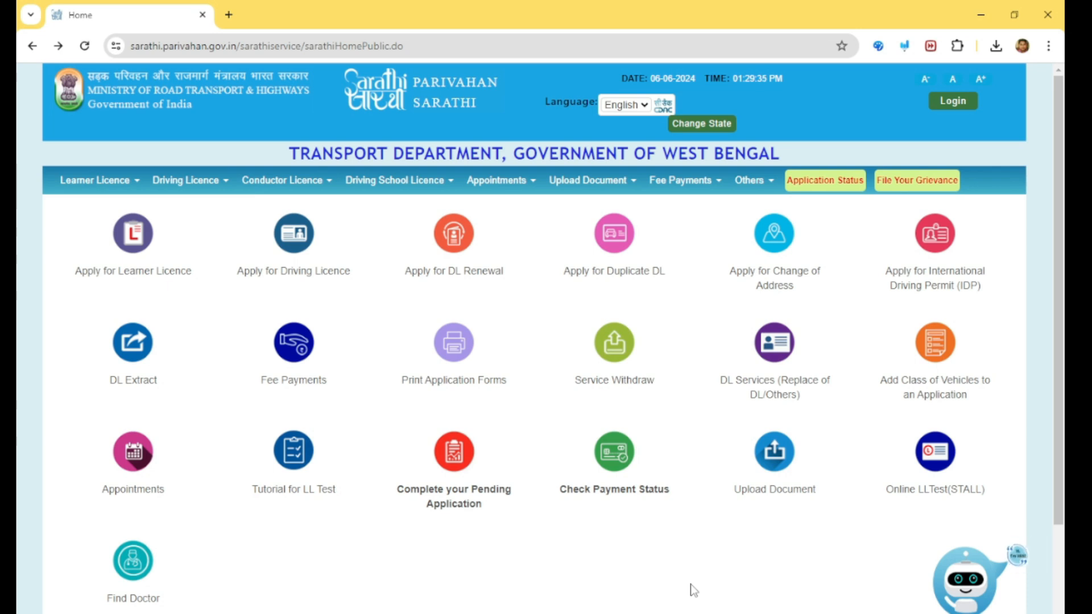
Open Application Status and review the completed stages, current processing stage and pending further actions.
left_click(825, 188)
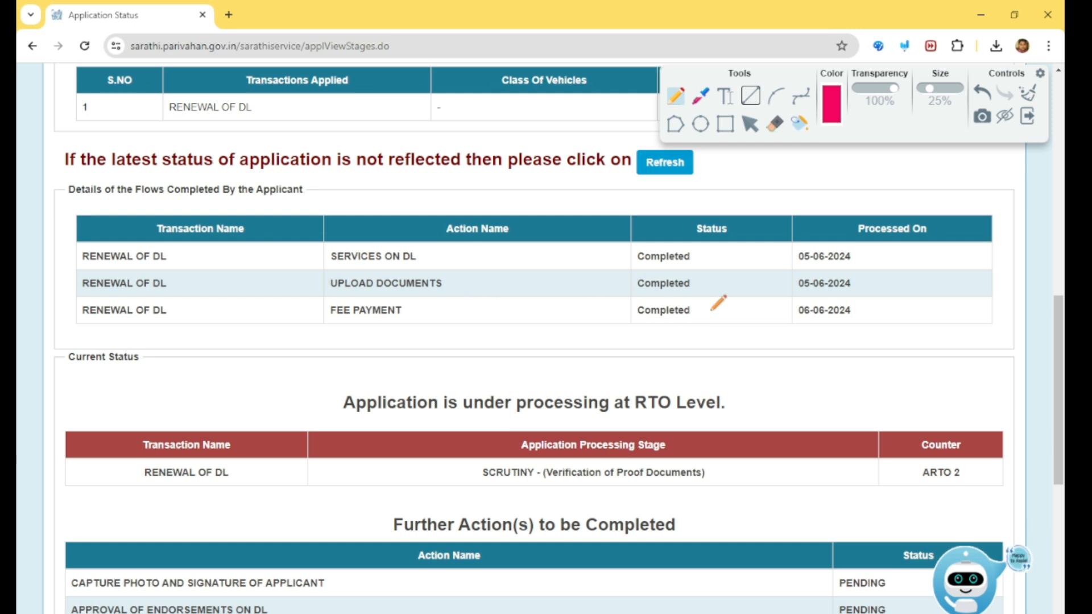
left_click_drag(705, 250, 703, 317)
mouse_move(428, 256)
left_mouse_down()
mouse_move(471, 279)
mouse_move(468, 316)
left_mouse_up()
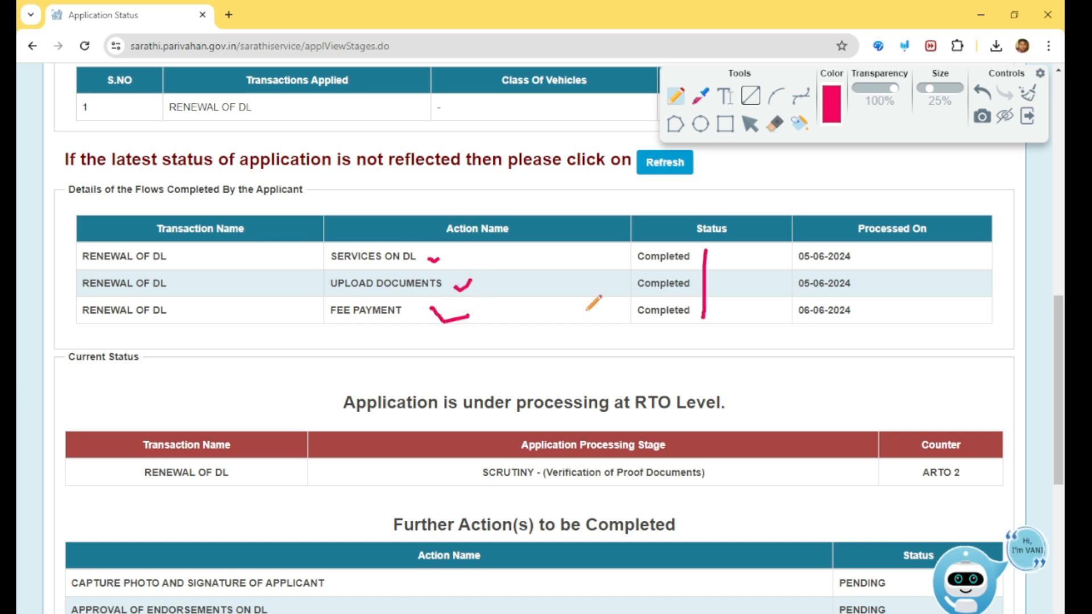
scroll(644, 306, "down", 3)
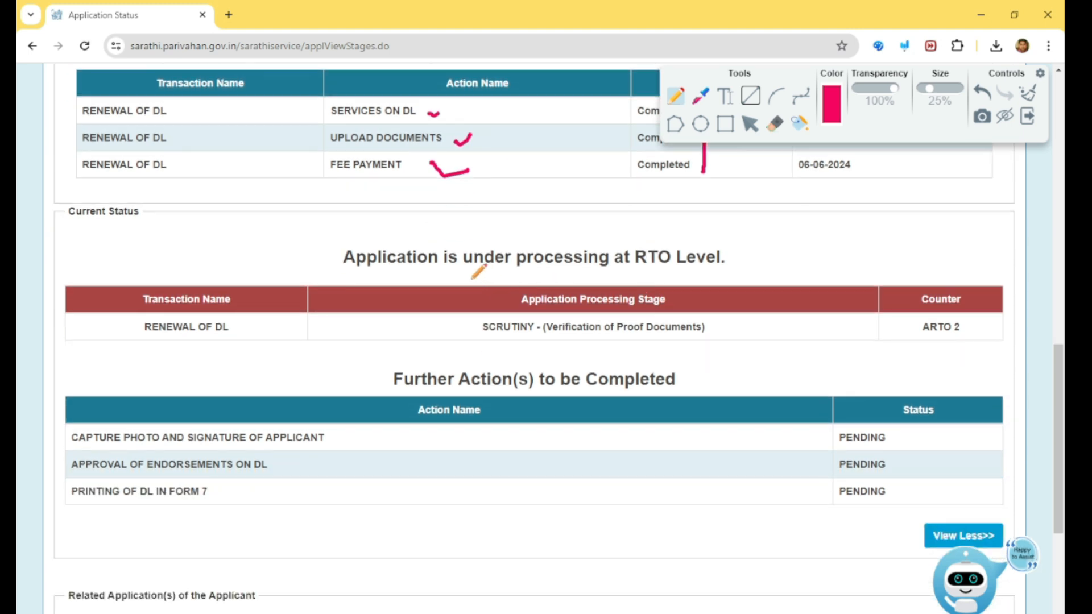
left_click_drag(463, 277, 743, 265)
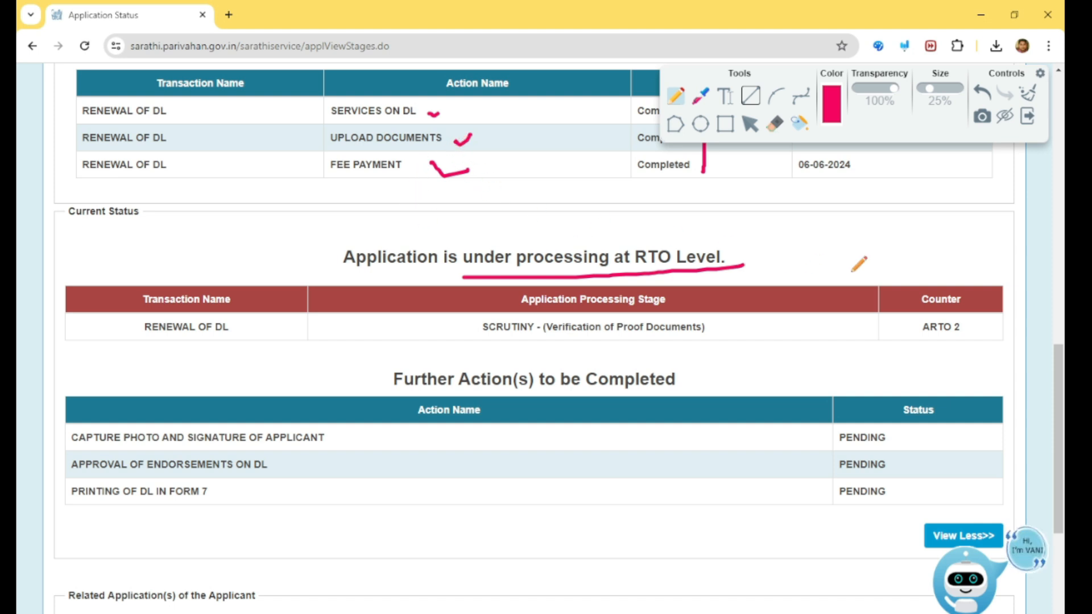
mouse_move(923, 342)
left_mouse_down()
mouse_move(956, 342)
mouse_move(971, 322)
mouse_move(960, 314)
left_mouse_up()
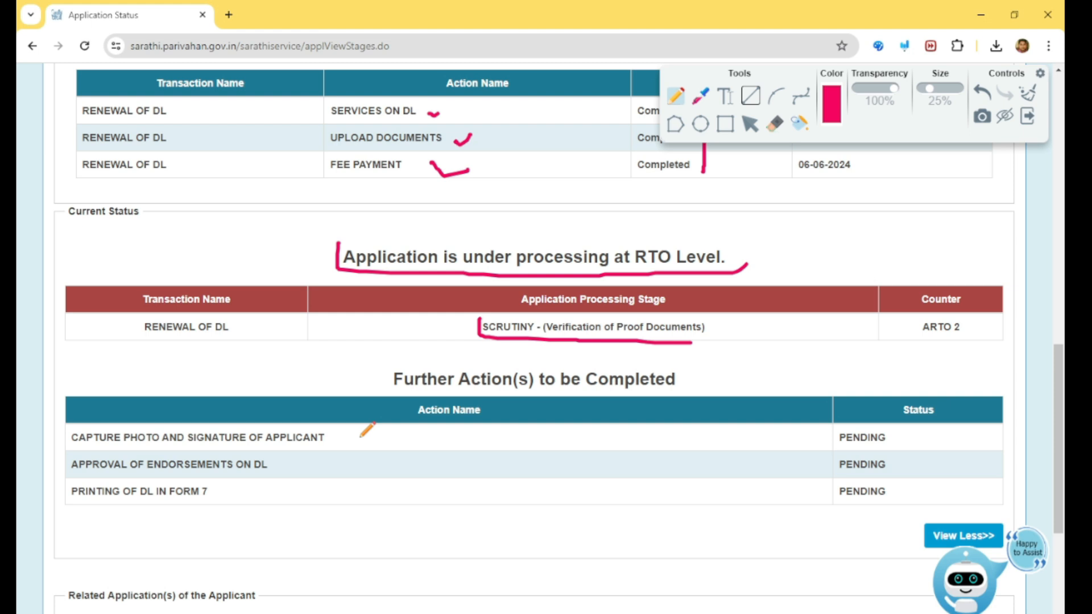
scroll(395, 427, "down", 1)
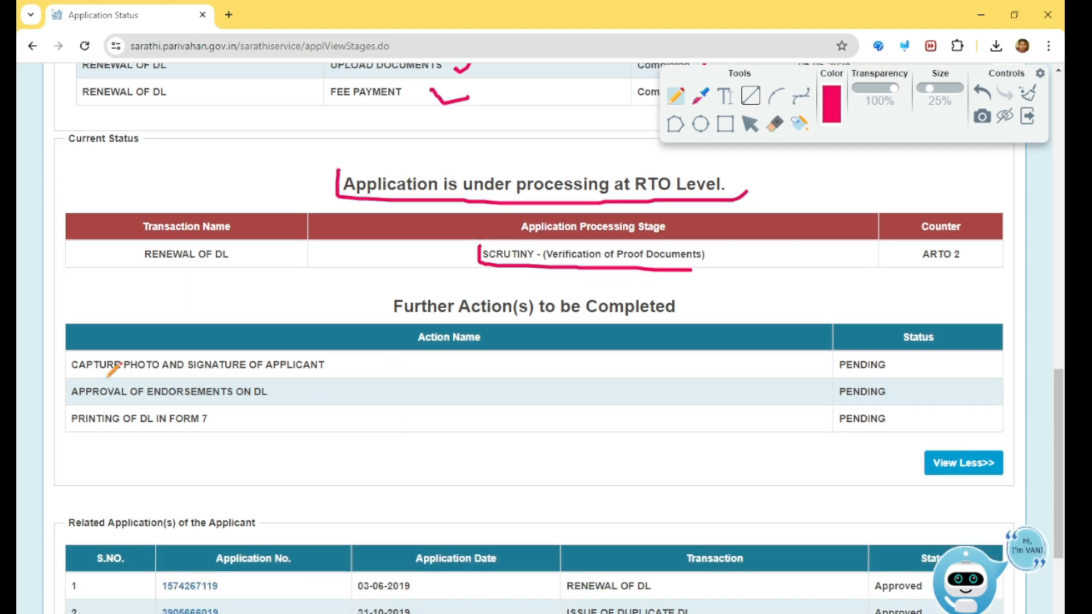
left_click_drag(355, 357, 411, 353)
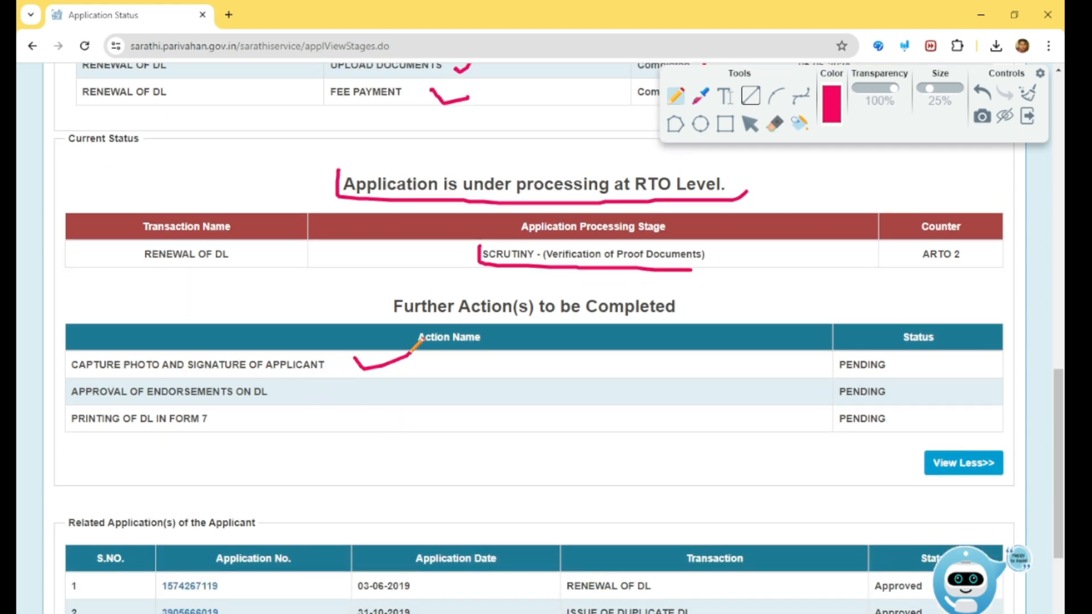
left_click_drag(294, 389, 324, 383)
left_click_drag(211, 421, 248, 423)
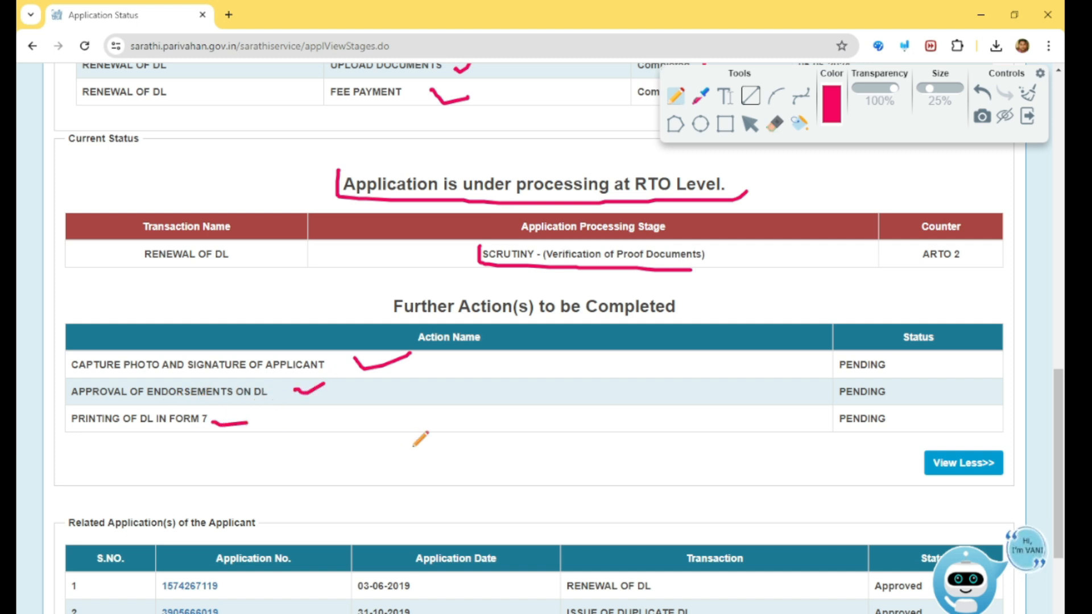
scroll(419, 438, "up", 1)
mouse_move(854, 425)
left_mouse_down()
mouse_move(915, 476)
mouse_move(803, 459)
mouse_move(846, 428)
left_mouse_up()
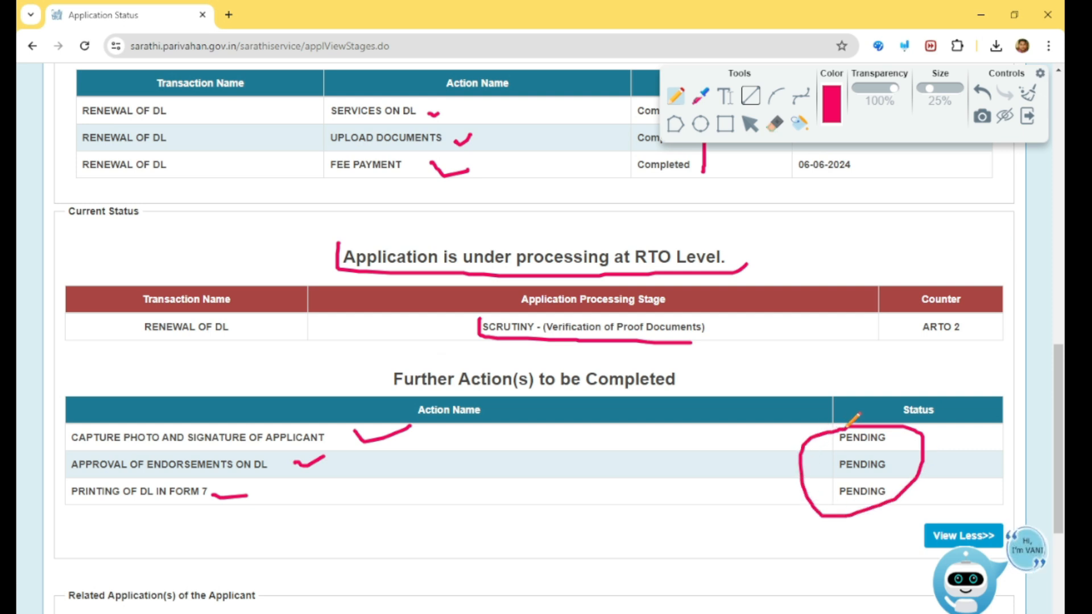